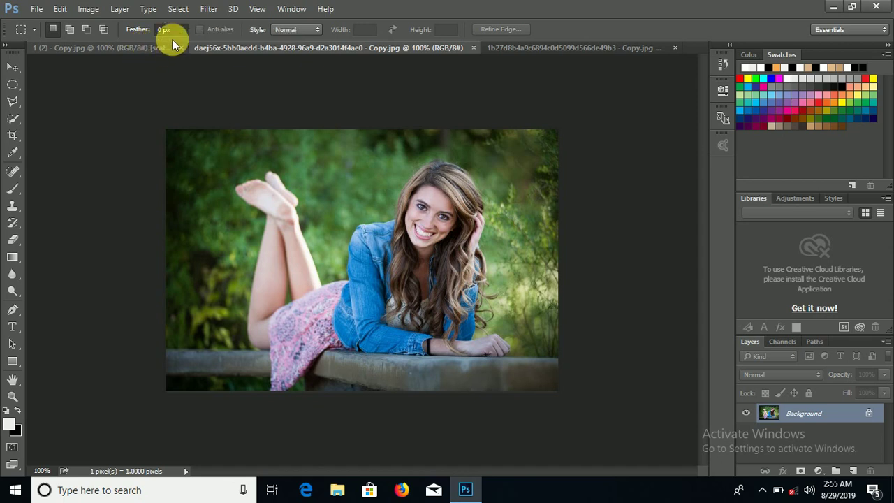
Step: Look over the open portrait photos and bring up the photo of the shirtless man beside the water
left_click(110, 48)
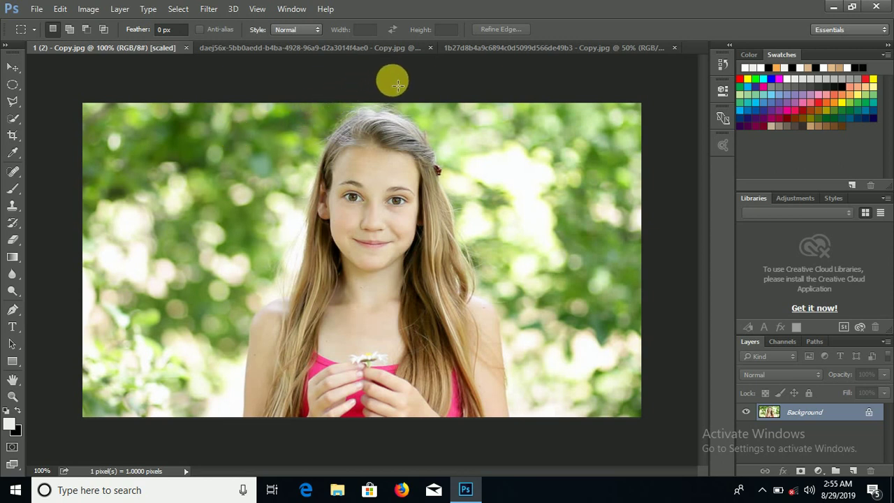
left_click(303, 44)
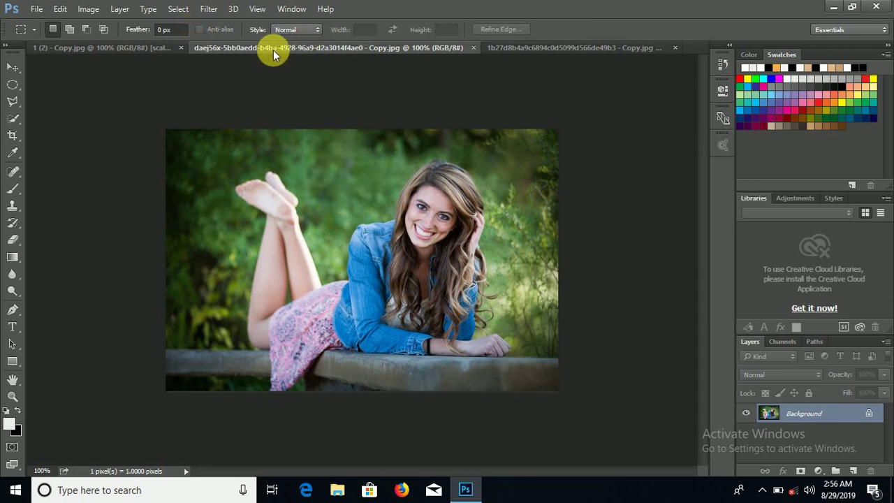
left_click(147, 52)
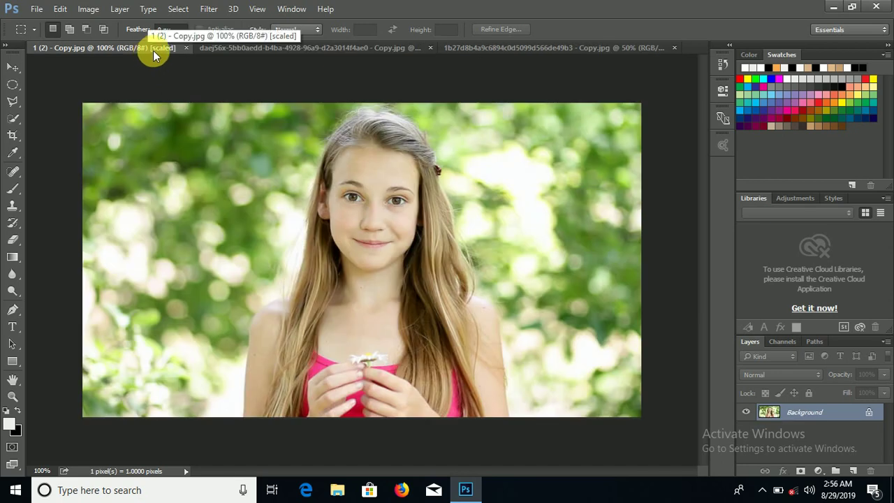
left_click(497, 46)
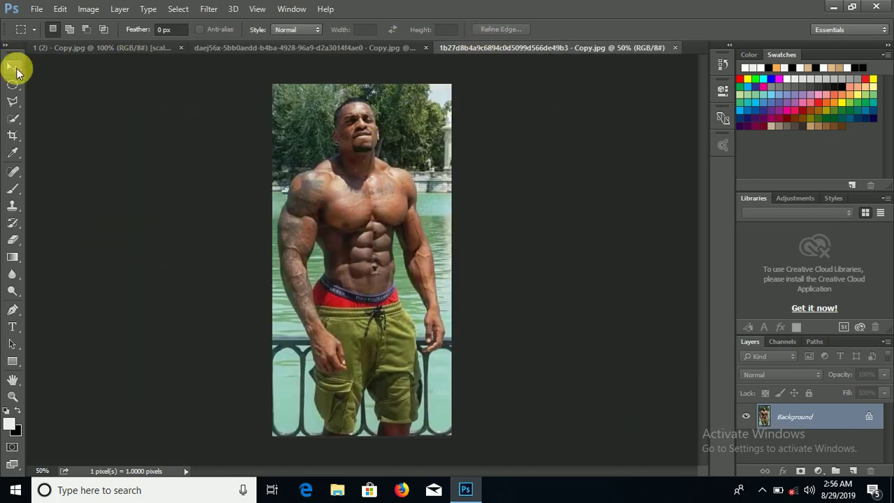
left_click(11, 394)
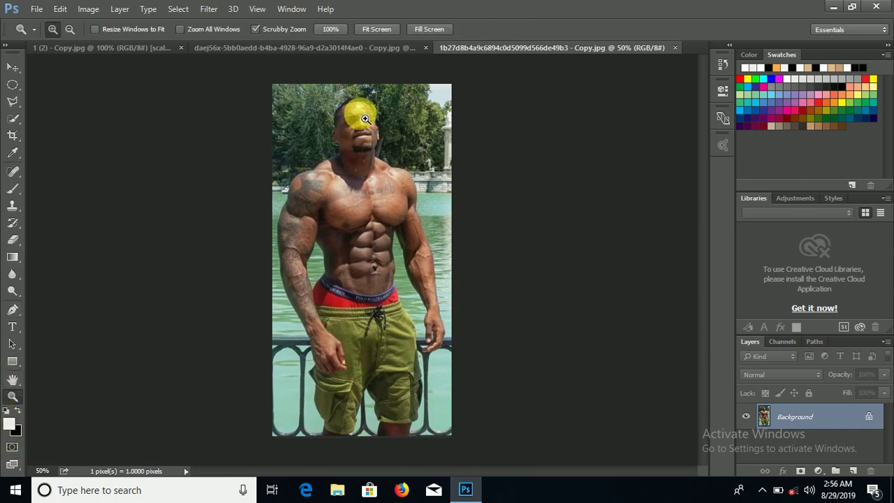
left_click_drag(356, 136, 368, 155)
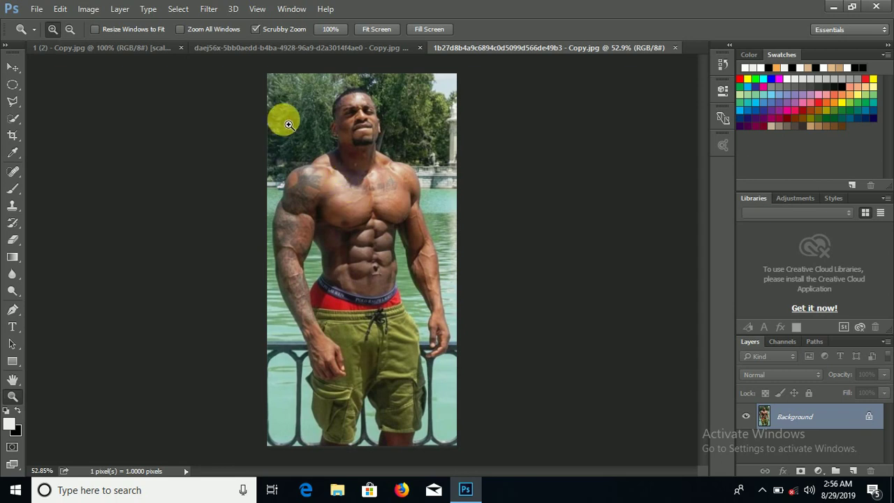
left_click_drag(376, 177, 383, 214)
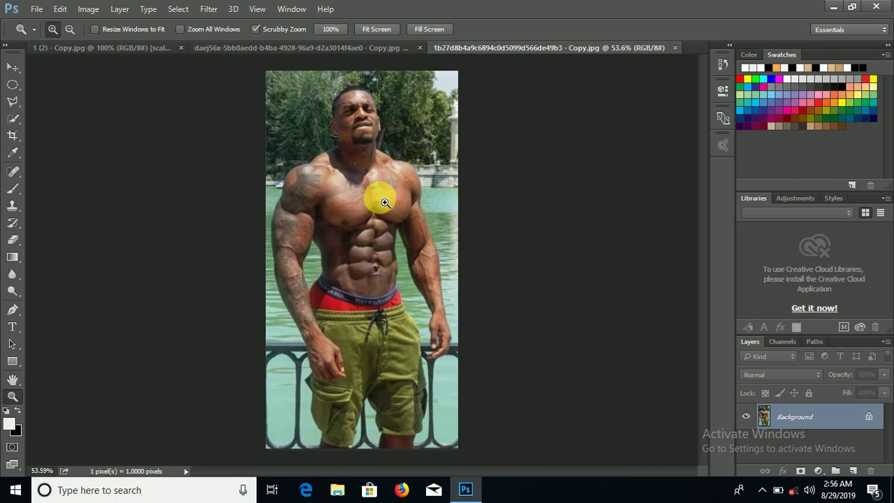
left_click_drag(384, 202, 379, 164)
left_click_drag(382, 159, 384, 132)
left_click_drag(382, 131, 359, 120)
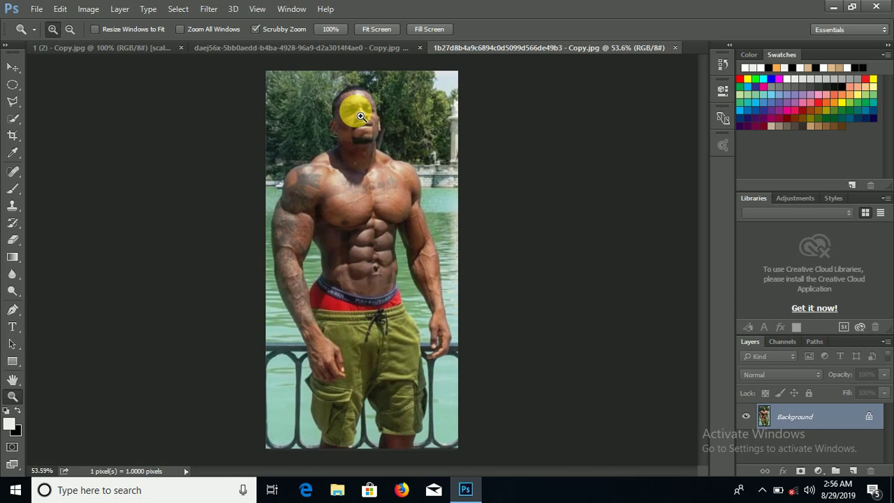
left_click_drag(360, 115, 402, 139)
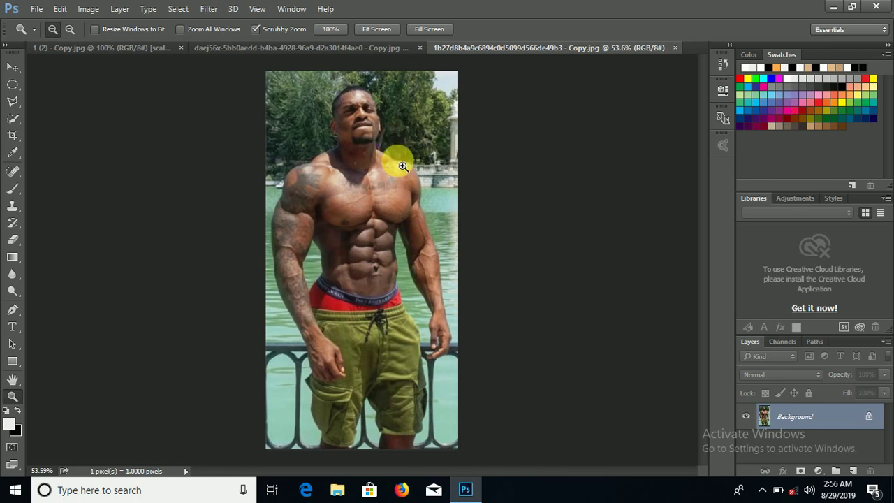
mouse_move(368, 129)
left_mouse_down()
mouse_move(415, 266)
mouse_move(405, 228)
mouse_move(375, 185)
mouse_move(371, 135)
mouse_move(409, 233)
mouse_move(377, 155)
mouse_move(359, 144)
left_mouse_up()
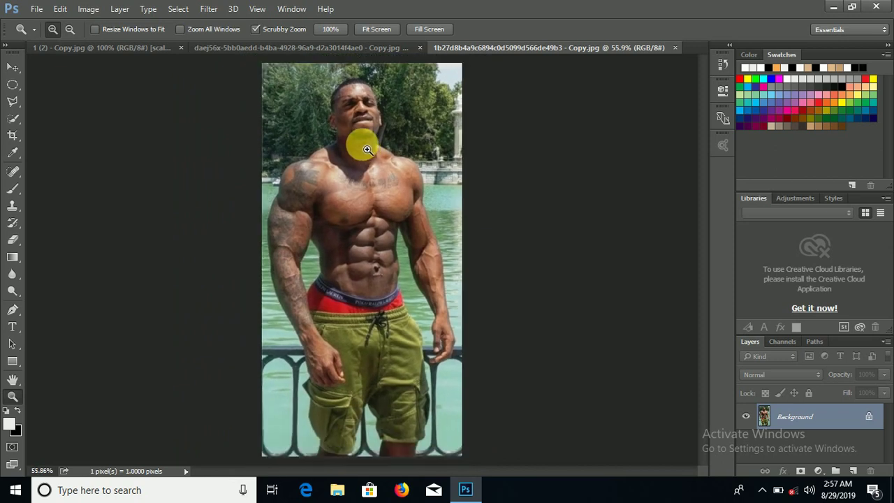
Step: Select the man's head, neck and part of his torso down to the waistband with the Quick Selection tool in add mode
left_click(12, 120)
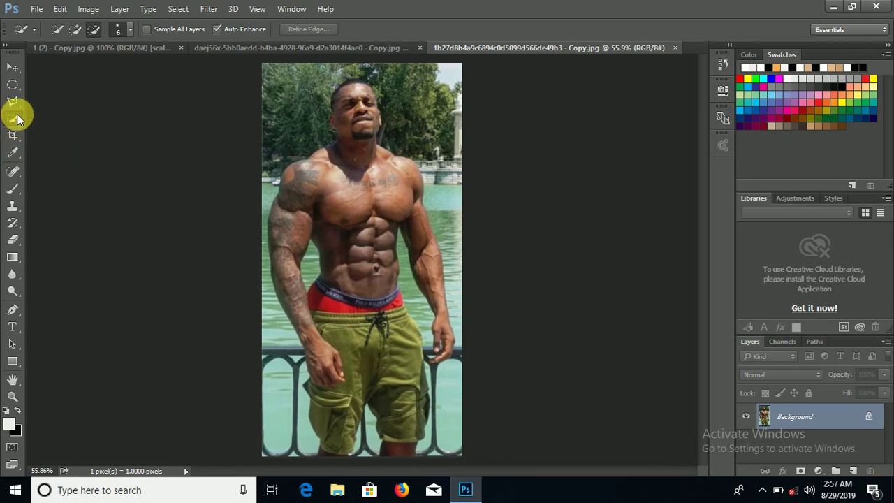
left_click(75, 29)
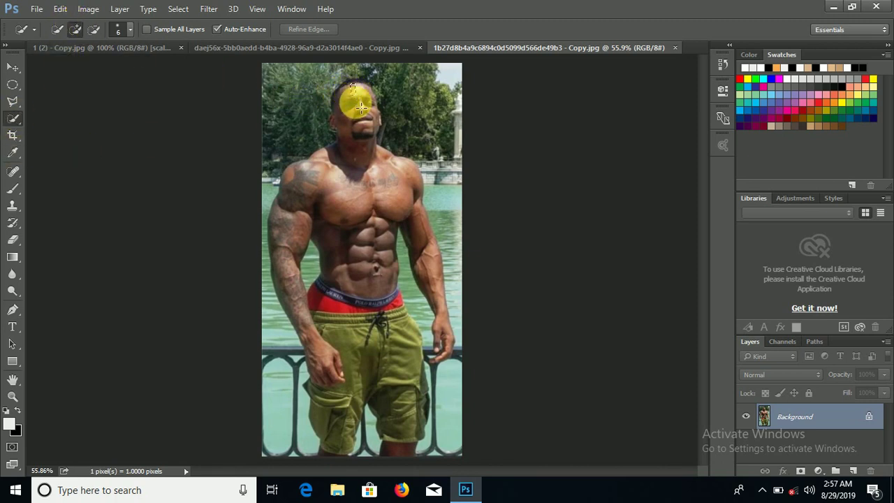
mouse_move(368, 131)
left_mouse_down()
mouse_move(373, 202)
mouse_move(389, 234)
mouse_move(374, 320)
left_mouse_up()
Step: Add the man's hair to the quick selection and subtract the foliage picked up above his head
left_click(12, 396)
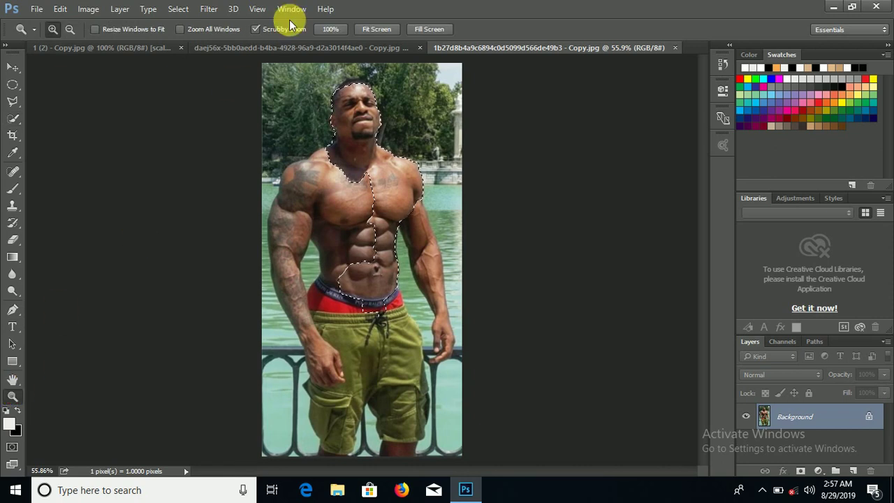
left_click_drag(339, 76, 389, 158)
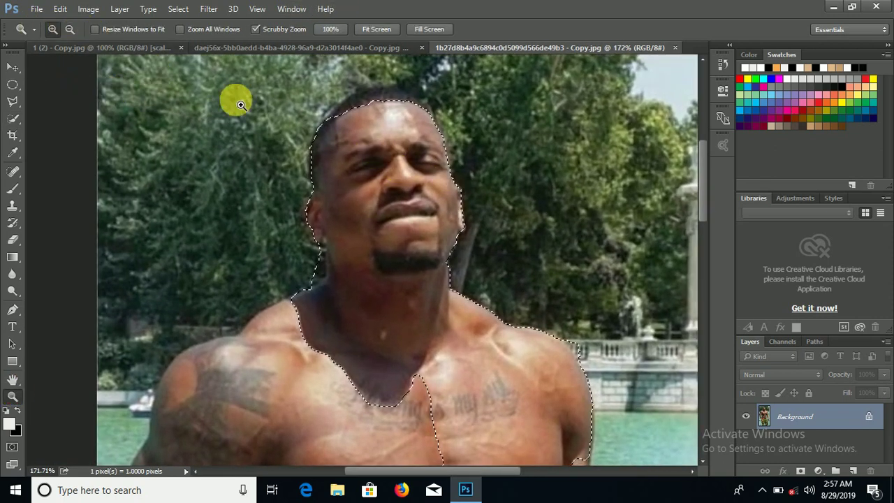
left_click(12, 120)
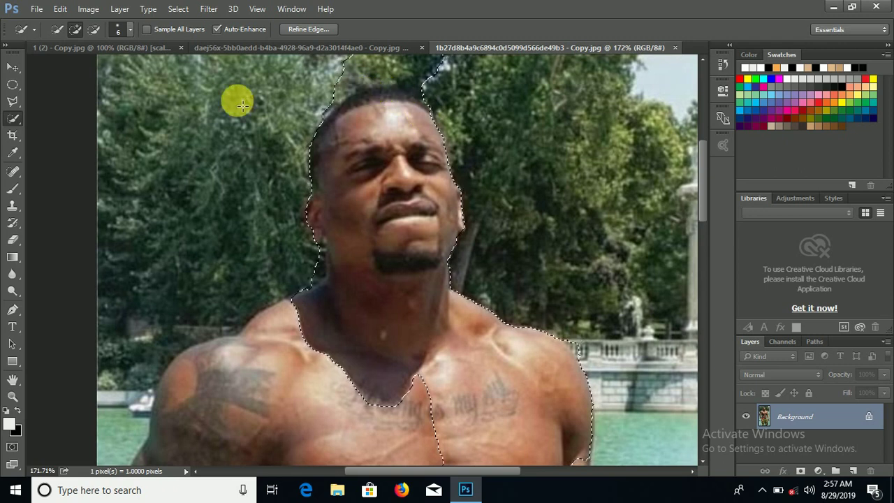
left_click(94, 28)
left_click_drag(321, 62, 338, 67)
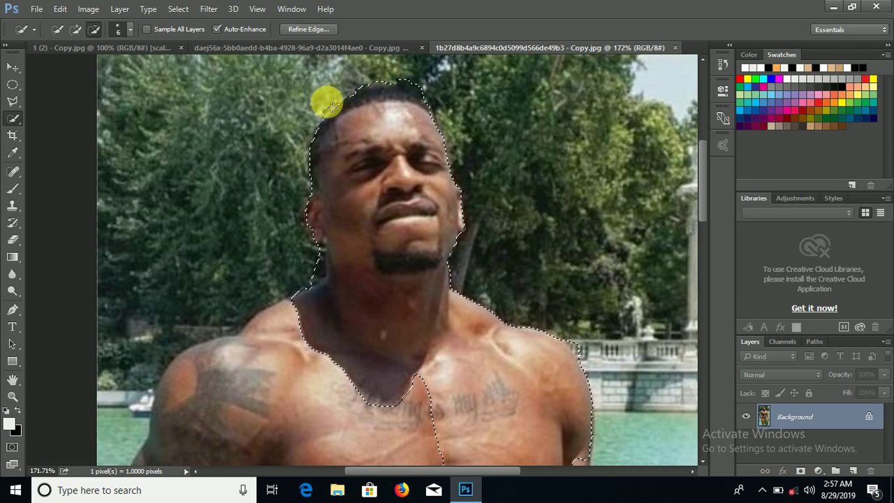
Step: Trim the remaining strip of background along the top of the hair out of the selection with a 6 px brush
left_click(127, 29)
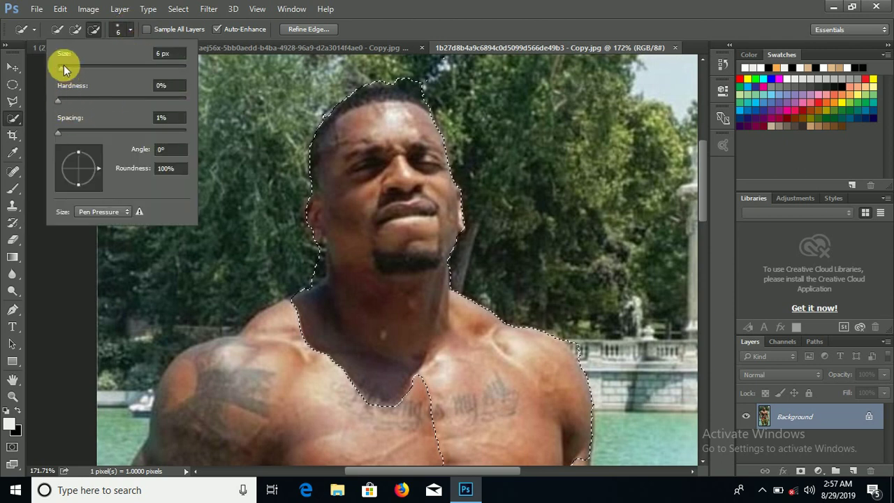
left_click_drag(63, 65, 59, 65)
left_click(375, 69)
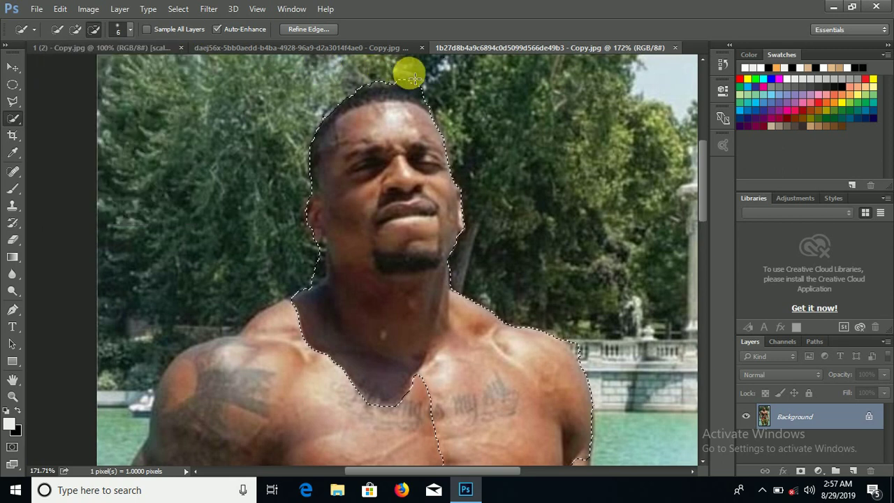
left_click_drag(414, 78, 357, 90)
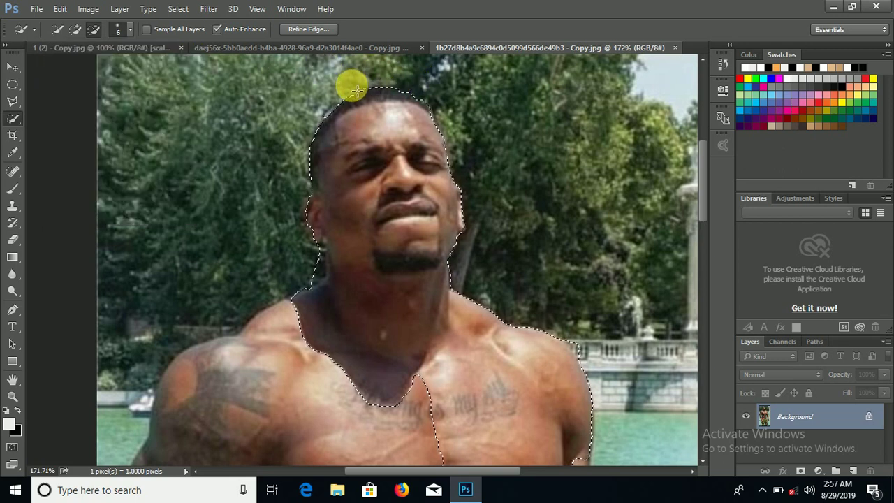
scroll(328, 98, "down", 2)
scroll(363, 69, "up", 2)
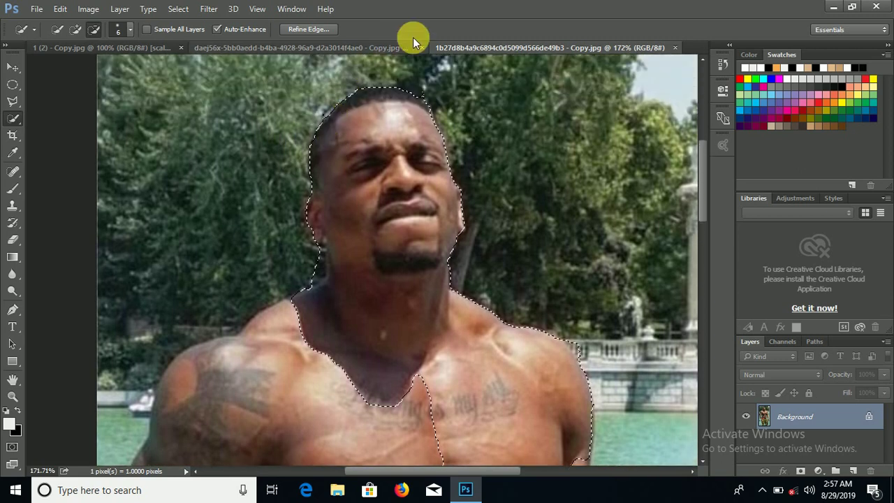
Step: Tighten the selection beside the neck and extend it over the chest, tattooed shoulder and tattooed upper arm
scroll(395, 115, "down", 2)
scroll(396, 118, "down", 2)
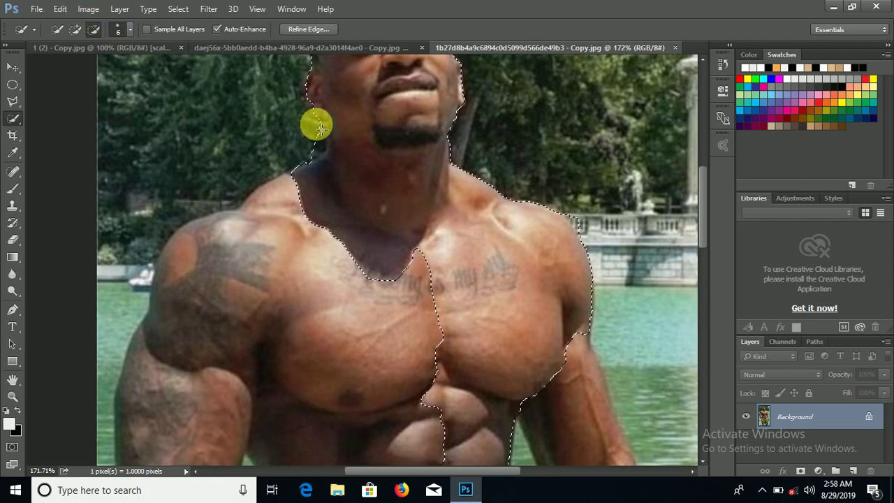
left_click(76, 28)
scroll(393, 169, "down", 2)
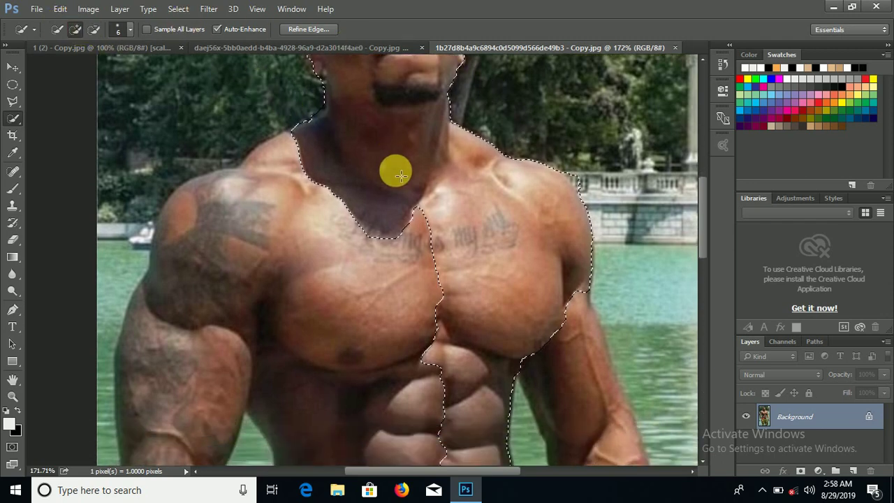
mouse_move(329, 154)
left_mouse_down()
mouse_move(250, 193)
mouse_move(223, 232)
mouse_move(213, 325)
mouse_move(183, 374)
left_mouse_up()
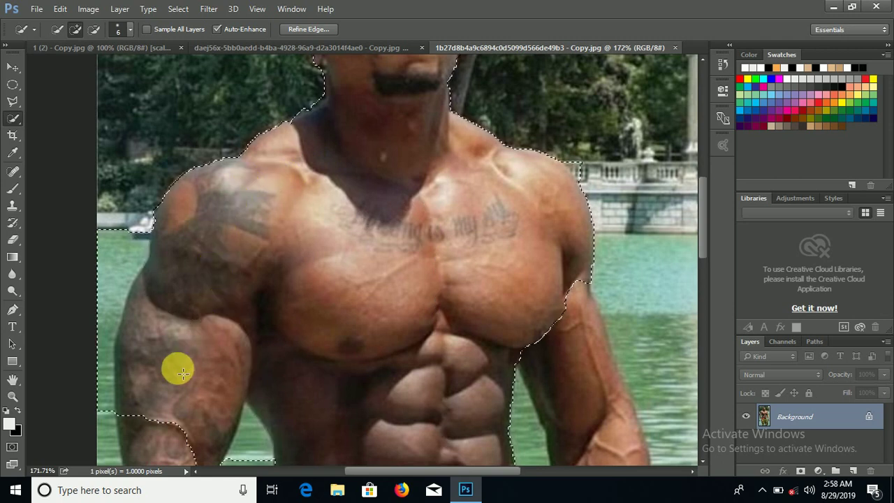
Step: Subtract the shoreline and water beside the tattooed shoulder and upper arm from the selection
left_click(93, 29)
mouse_move(125, 168)
left_mouse_down()
mouse_move(134, 196)
mouse_move(125, 262)
mouse_move(144, 222)
mouse_move(138, 245)
left_mouse_up()
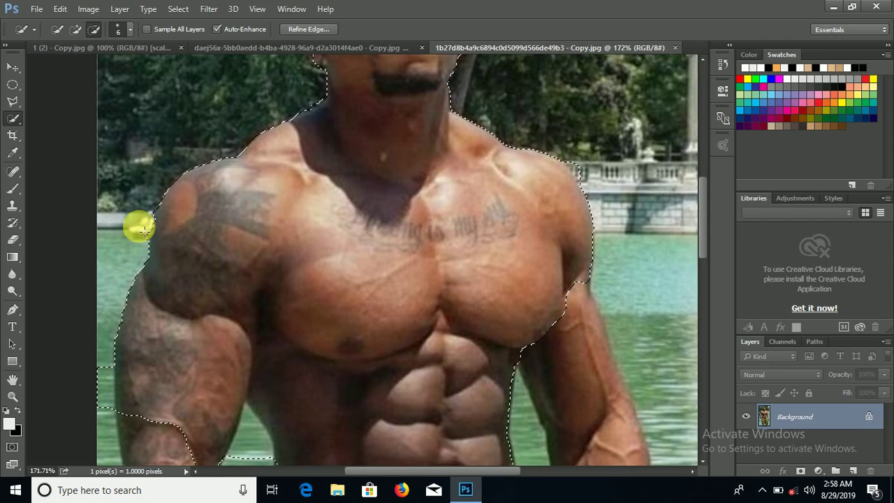
right_click(200, 86)
key("Escape")
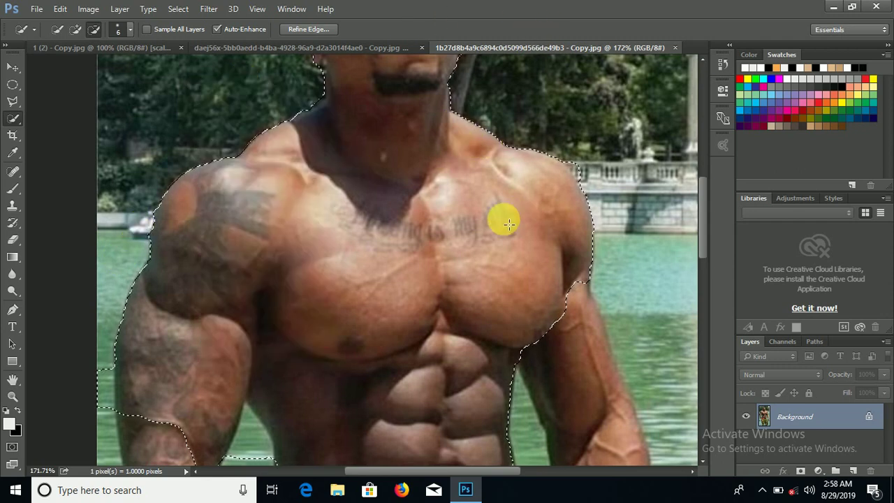
Step: Extend the selection from the edge of the chest down the arm on the photo's right side
scroll(503, 216, "down", 3)
scroll(544, 127, "up", 1)
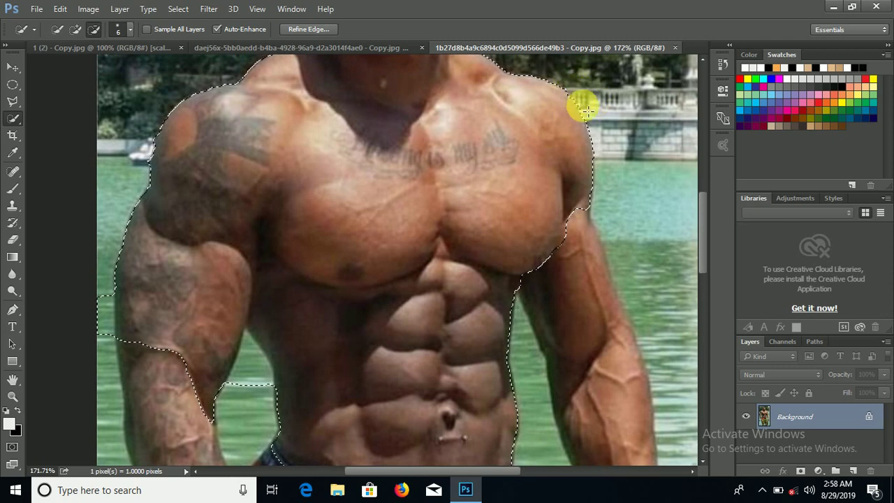
scroll(574, 104, "down", 2)
scroll(567, 96, "up", 1)
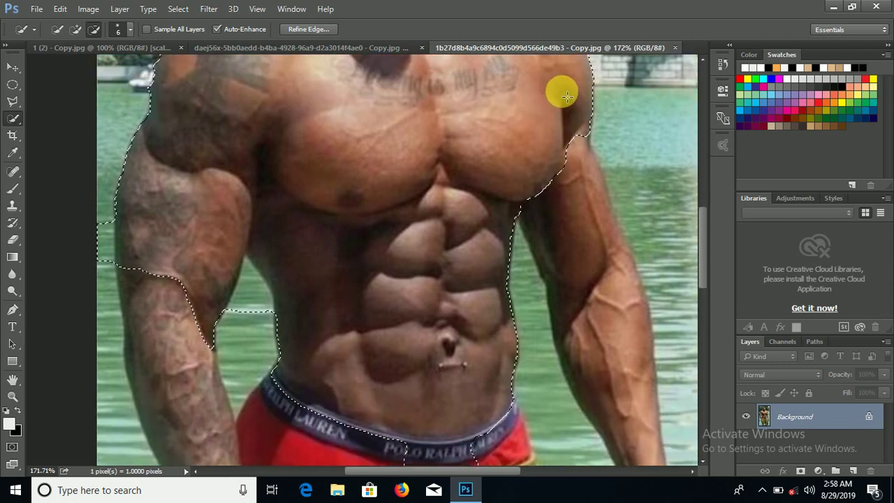
left_click(555, 146)
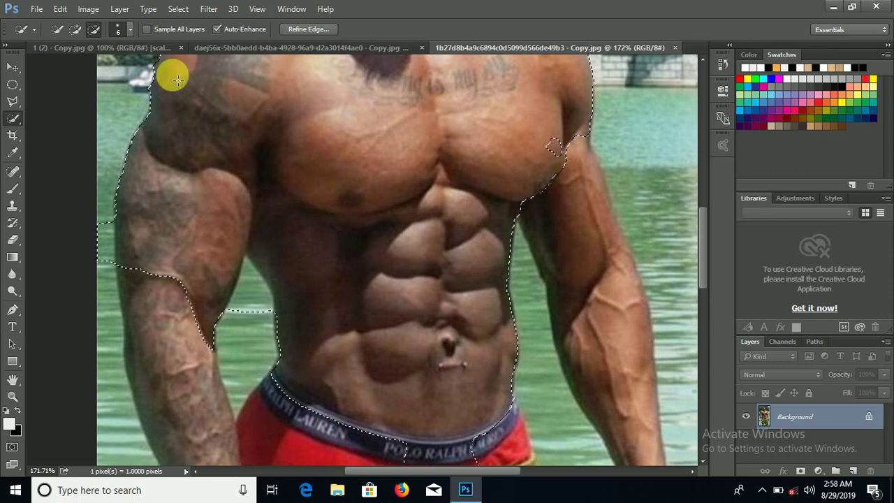
left_click(75, 28)
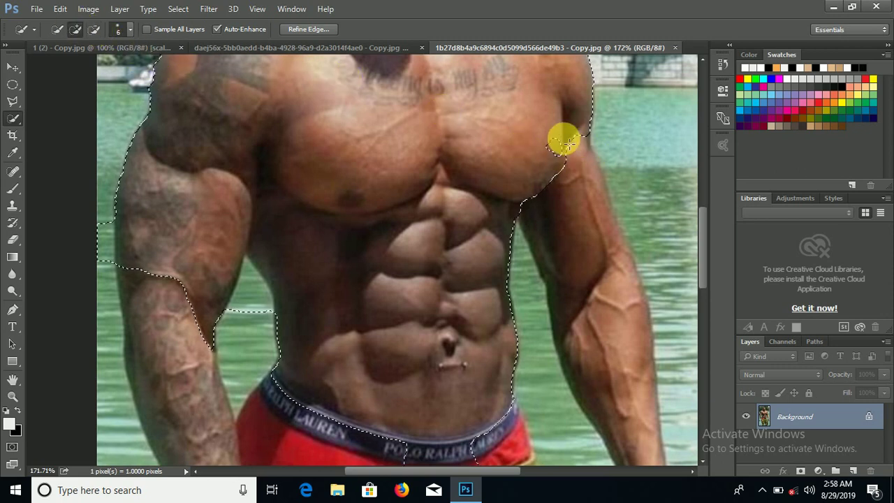
mouse_move(567, 143)
left_mouse_down()
mouse_move(580, 209)
mouse_move(561, 147)
mouse_move(587, 201)
mouse_move(574, 95)
mouse_move(605, 163)
mouse_move(625, 273)
left_mouse_up()
Step: Subtract the stone wall and water outside the arm on the photo's right side from the selection
scroll(580, 146, "down", 2)
scroll(526, 168, "up", 6)
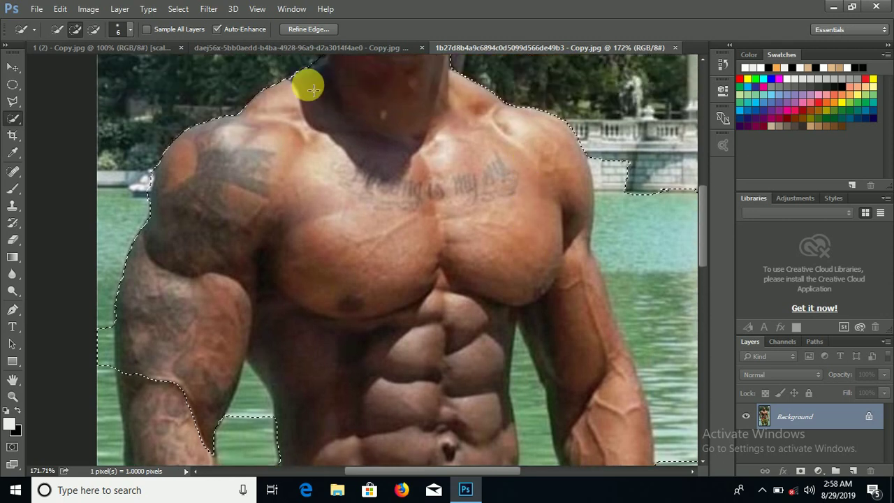
left_click(94, 29)
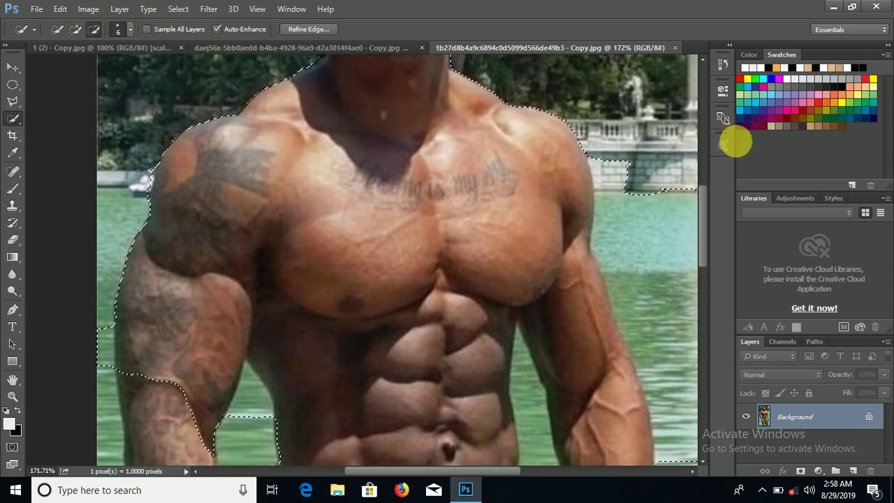
mouse_move(643, 130)
left_mouse_down()
mouse_move(642, 164)
mouse_move(653, 238)
mouse_move(627, 189)
left_mouse_up()
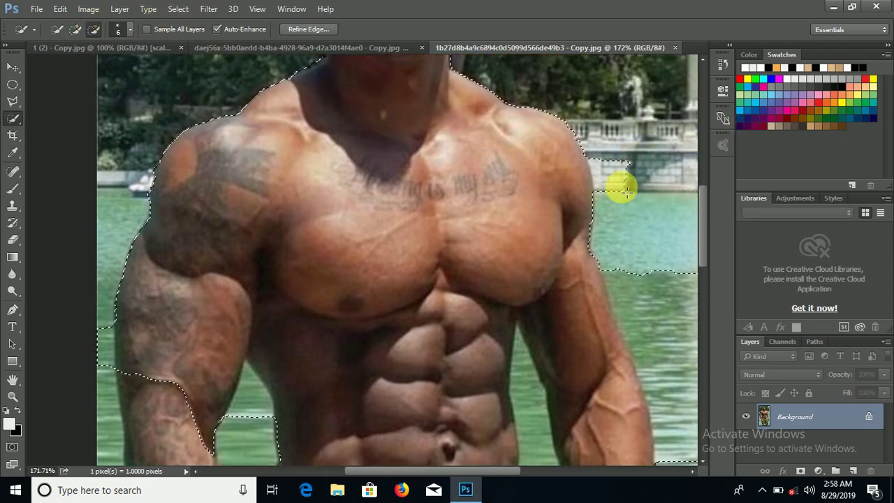
scroll(650, 202, "down", 4)
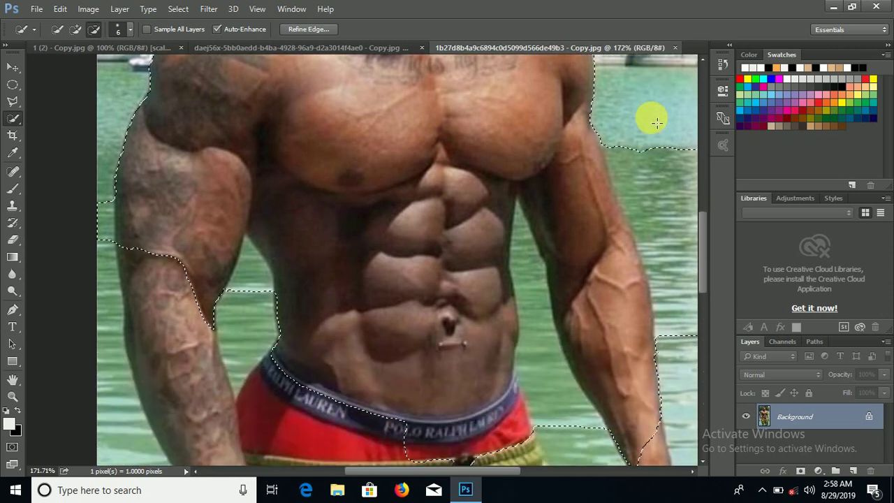
left_click_drag(652, 120, 668, 180)
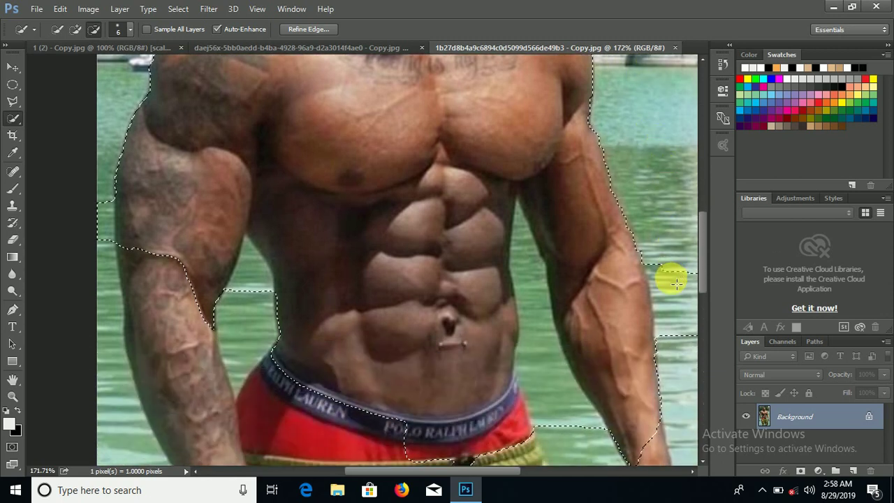
mouse_move(676, 283)
left_mouse_down()
mouse_move(680, 355)
mouse_move(667, 284)
left_mouse_up()
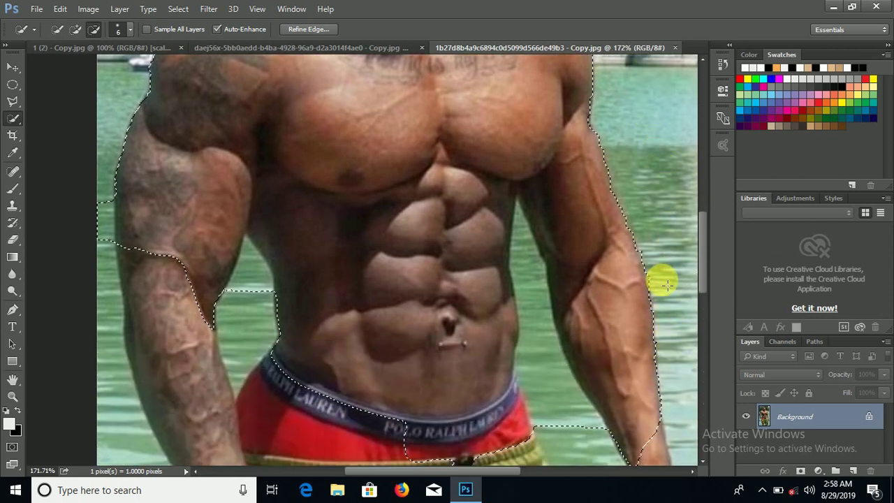
Step: Subtract the water between the torso and the arm on the photo's right side from the selection
scroll(618, 135, "down", 5)
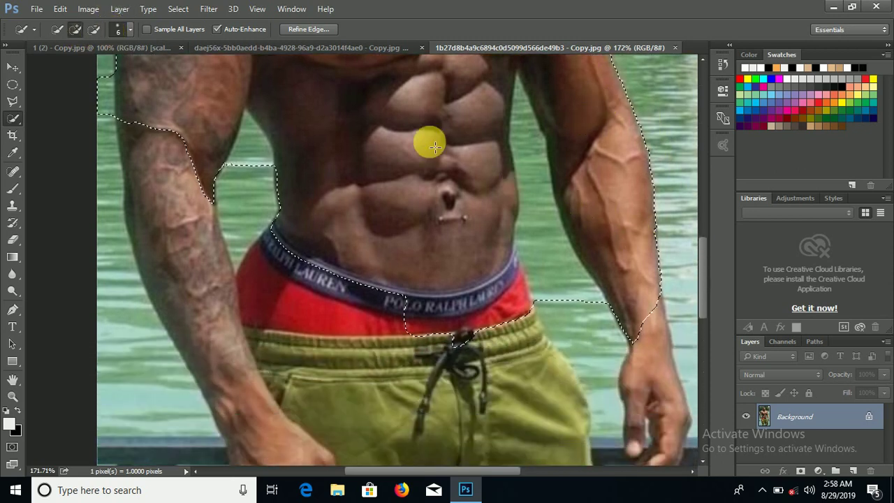
left_click(93, 29)
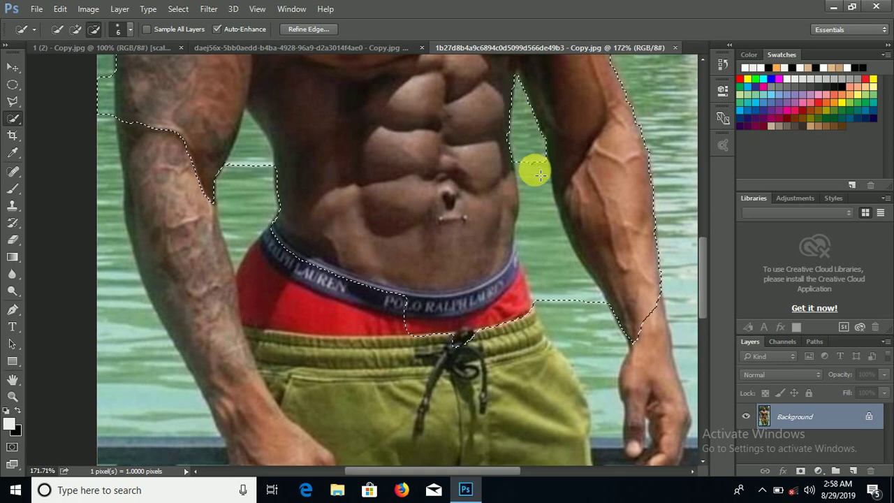
left_click_drag(540, 174, 577, 321)
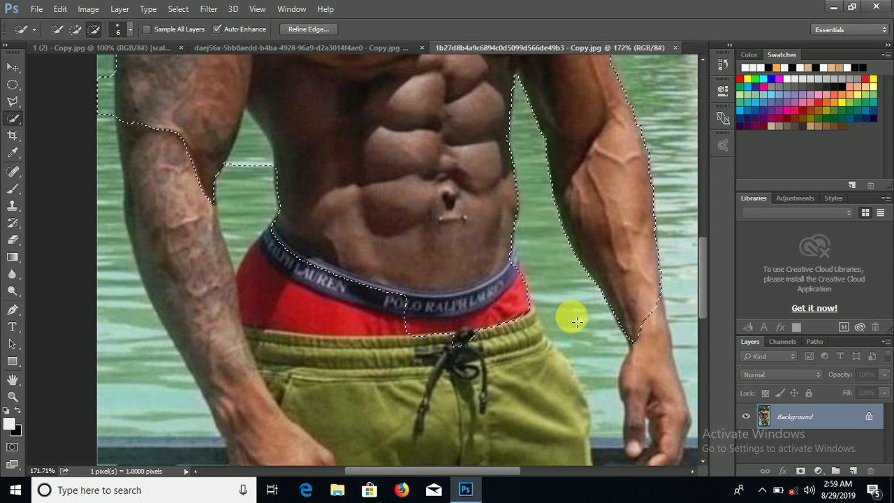
Step: Extend the selection over the wrist and hand on the photo's right side
scroll(577, 321, "down", 2)
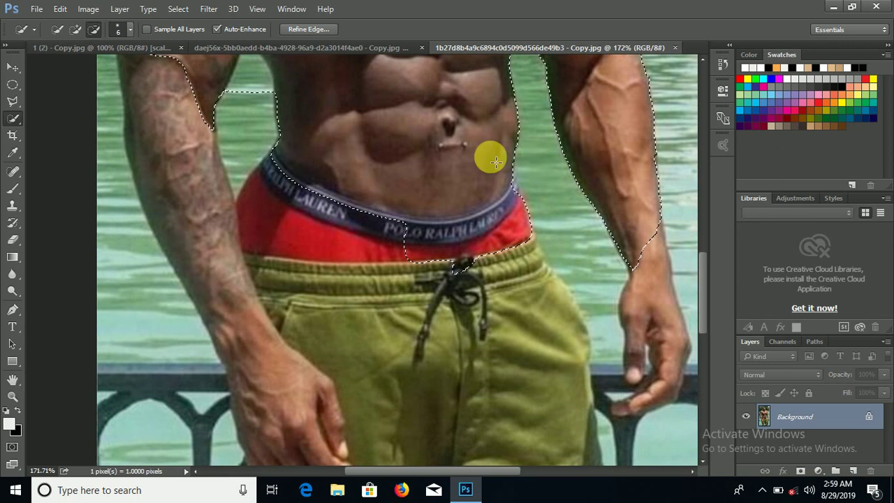
left_click(76, 29)
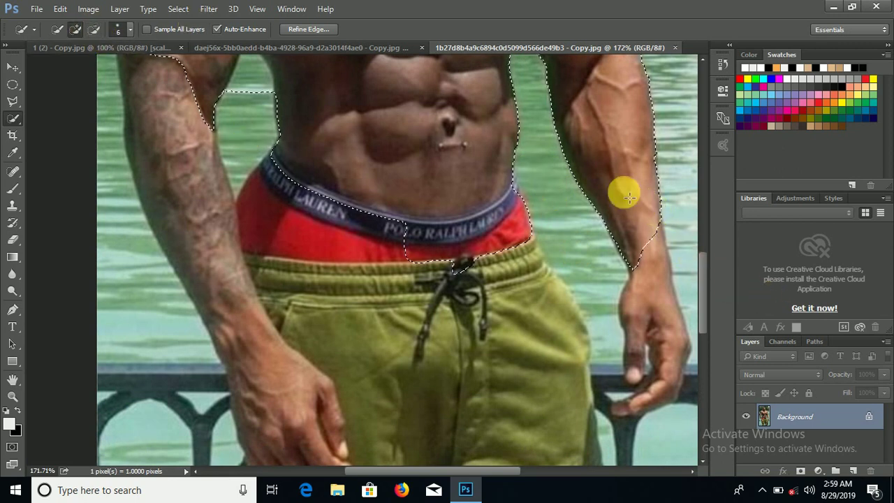
left_click(93, 30)
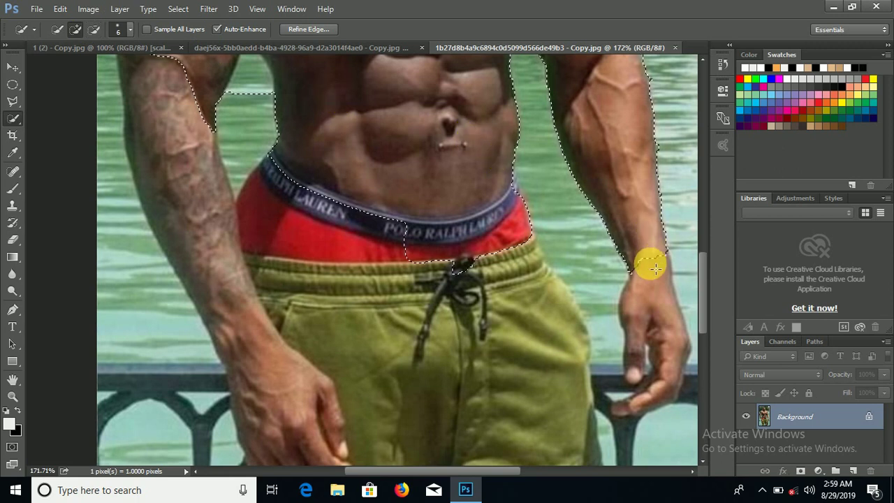
left_click_drag(656, 303, 642, 351)
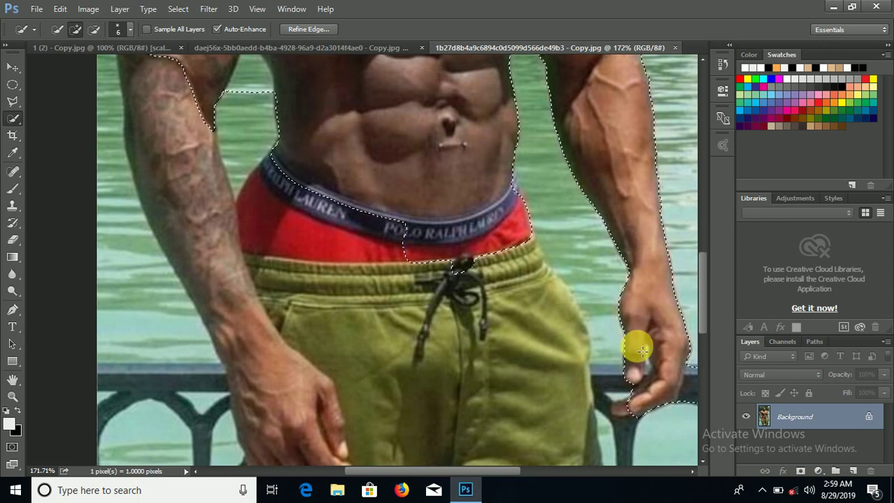
Step: Subtract the railing beside the hand on the photo's right side and tidy the selection around its fingertips
left_click(93, 29)
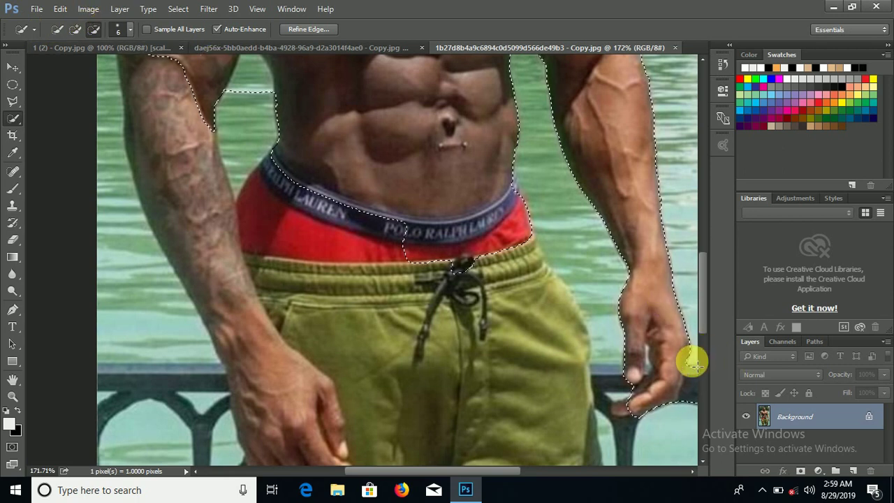
left_click_drag(692, 361, 685, 393)
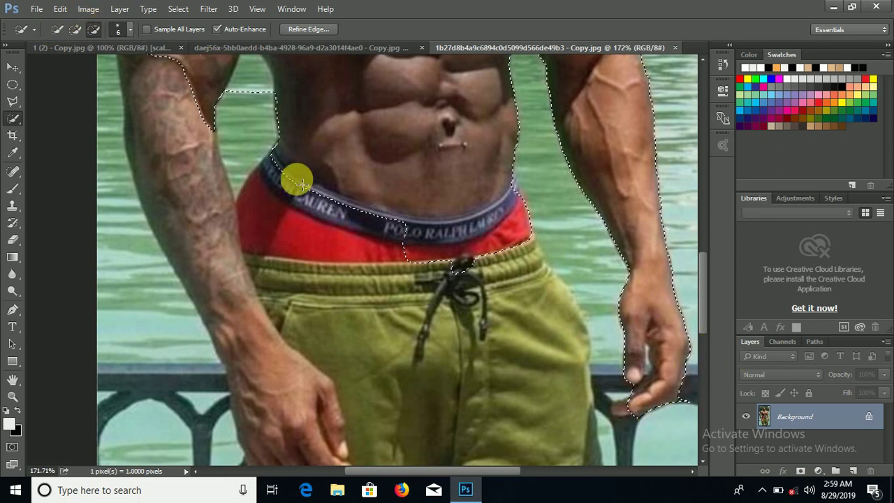
left_click(75, 29)
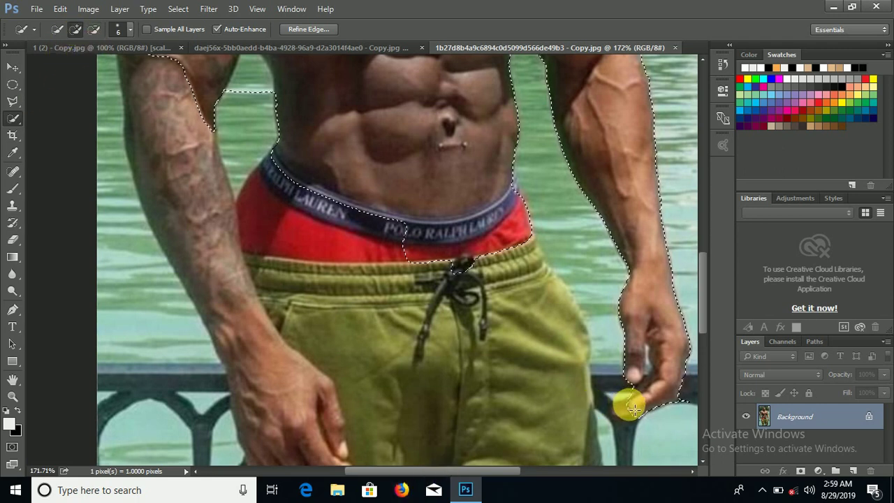
scroll(433, 366, "down", 9)
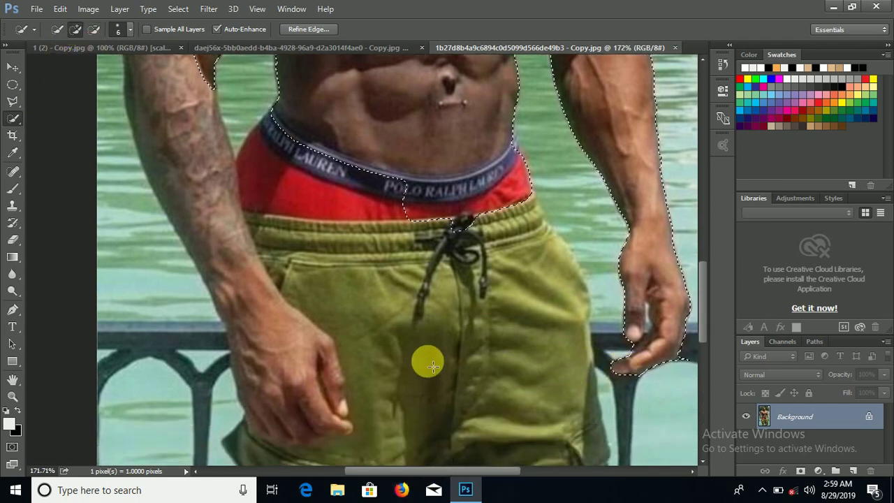
Step: Subtract the patch of water outside the tattooed upper arm from the selection
scroll(217, 208, "up", 10)
scroll(208, 206, "up", 18)
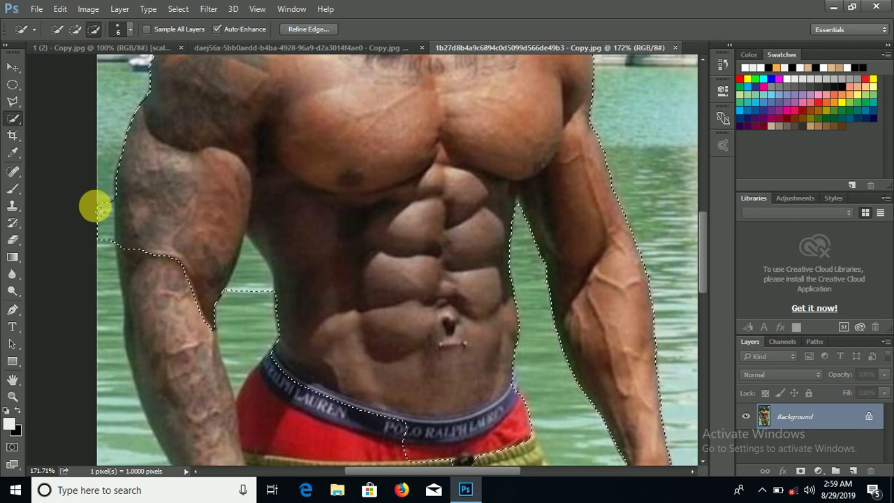
left_click_drag(96, 205, 97, 228)
scroll(85, 37, "up", 3)
Step: Extend the selection down the tattooed forearm and hand and over the waistband and adjoining half of the shorts
left_click(80, 33)
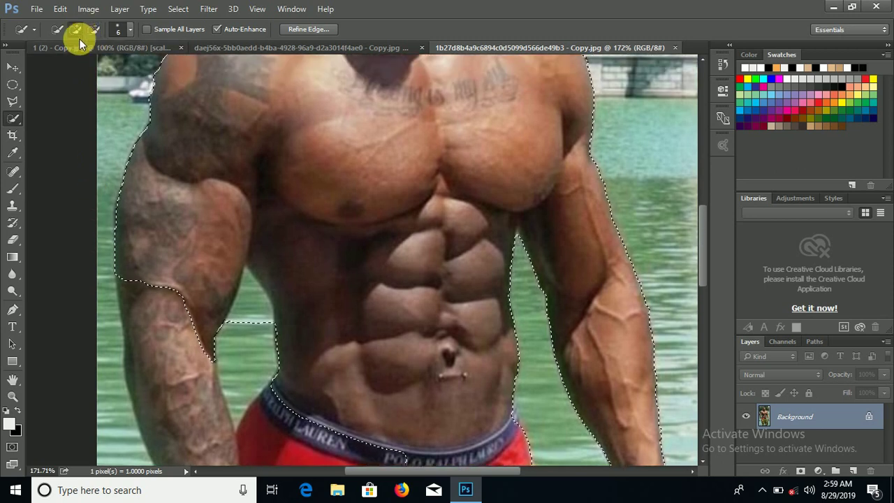
scroll(104, 60, "down", 9)
mouse_move(148, 94)
left_mouse_down()
mouse_move(170, 183)
mouse_move(174, 281)
mouse_move(200, 367)
mouse_move(202, 295)
left_mouse_up()
scroll(191, 241, "down", 5)
scroll(191, 241, "down", 2)
mouse_move(198, 184)
left_mouse_down()
mouse_move(233, 219)
mouse_move(278, 347)
mouse_move(277, 389)
mouse_move(290, 411)
mouse_move(373, 269)
mouse_move(315, 139)
left_mouse_up()
Step: Subtract the water between the tattooed arm and the waist from the selection
scroll(252, 136, "up", 5)
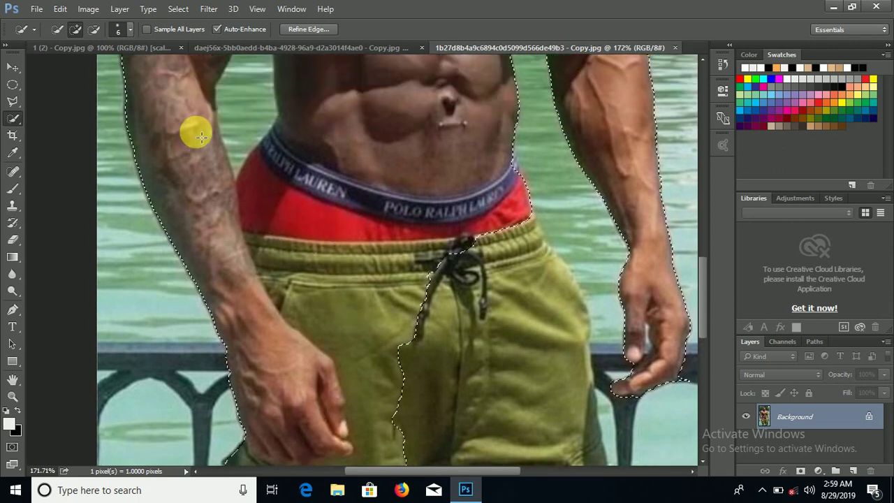
left_click(93, 29)
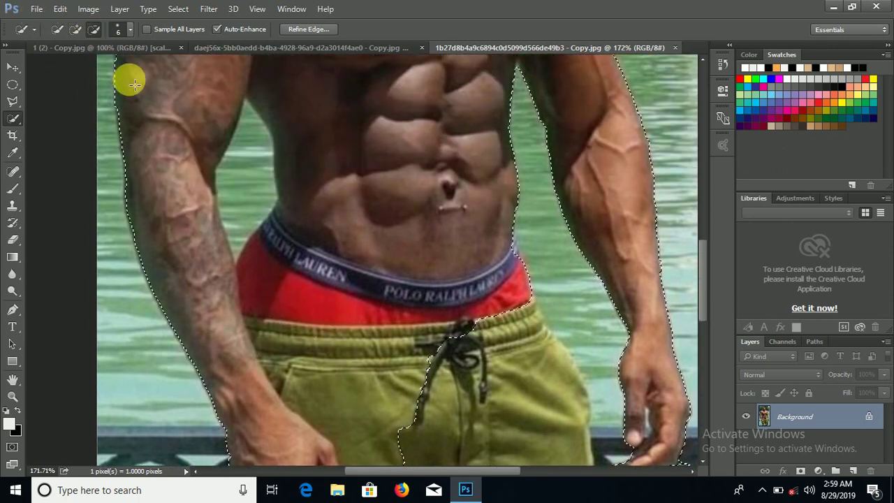
scroll(133, 80, "up", 1)
left_click_drag(255, 165, 248, 250)
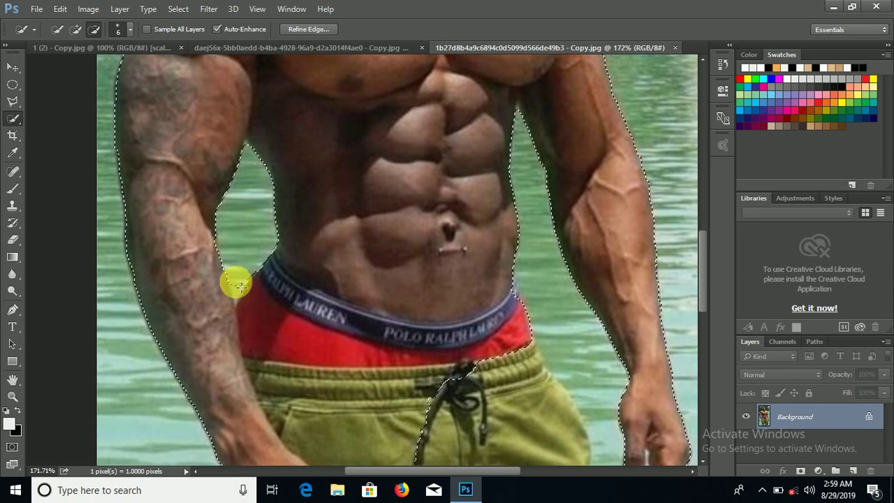
Step: Extend the selection across the drawstring and the upper shorts on the photo's right side
scroll(235, 259, "down", 5)
scroll(342, 184, "down", 3)
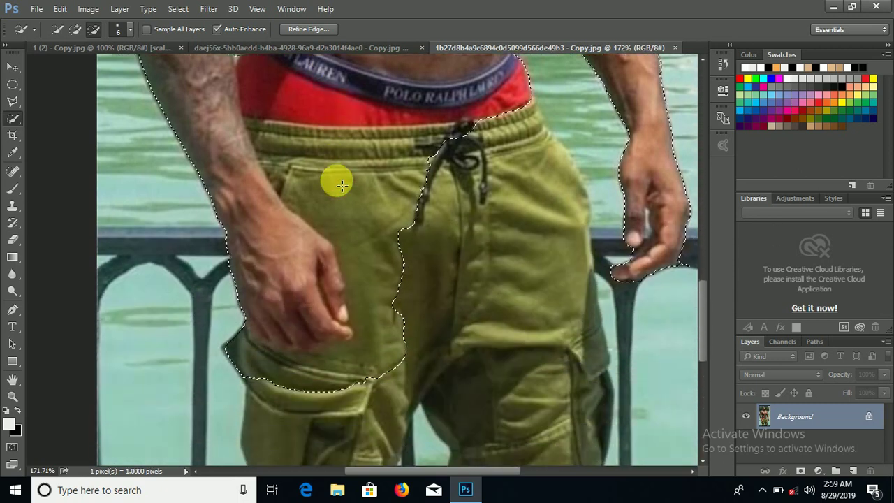
scroll(380, 119, "up", 2)
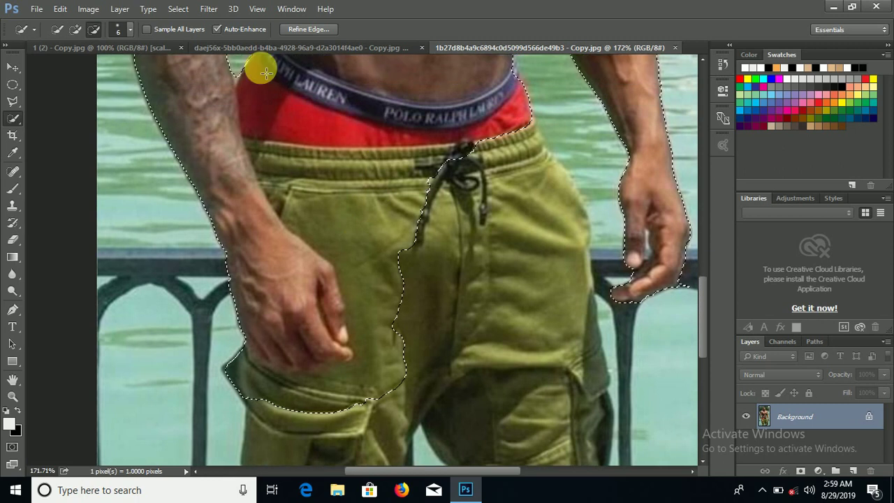
left_click(75, 29)
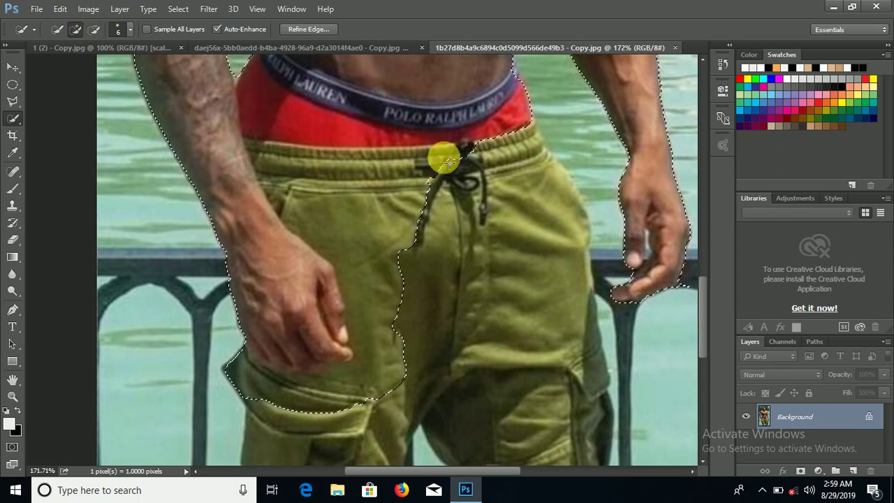
mouse_move(435, 150)
left_mouse_down()
mouse_move(489, 176)
mouse_move(505, 199)
mouse_move(534, 326)
mouse_move(527, 144)
left_mouse_up()
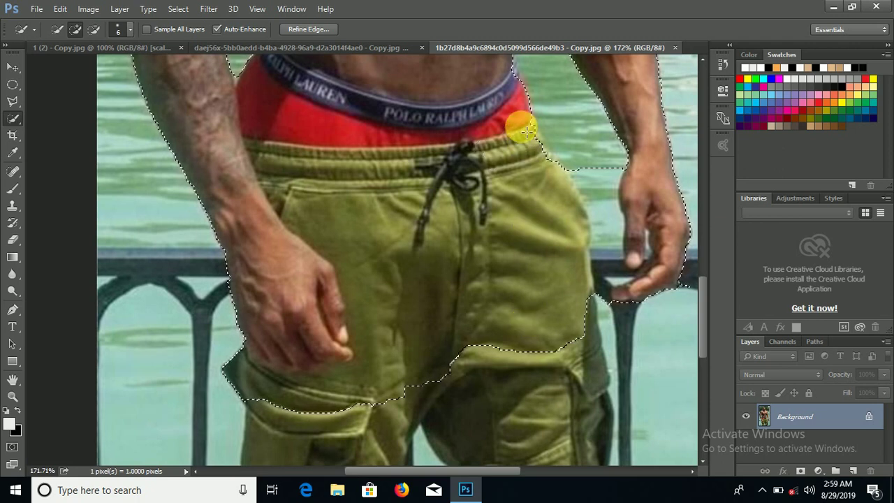
Step: Subtract the water and railing between the shorts and the hand on the photo's right side
left_click(96, 30)
scroll(280, 111, "up", 1)
left_click_drag(605, 195, 613, 299)
Step: Extend the selection down the shorts leg on the photo's left side to the photo's lower edge
scroll(584, 250, "down", 5)
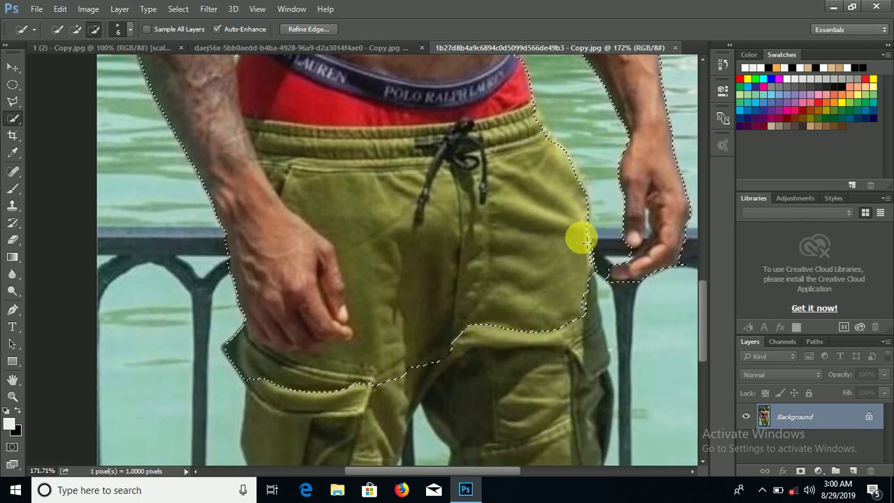
scroll(544, 210, "up", 7)
scroll(489, 179, "down", 3)
scroll(482, 171, "down", 5)
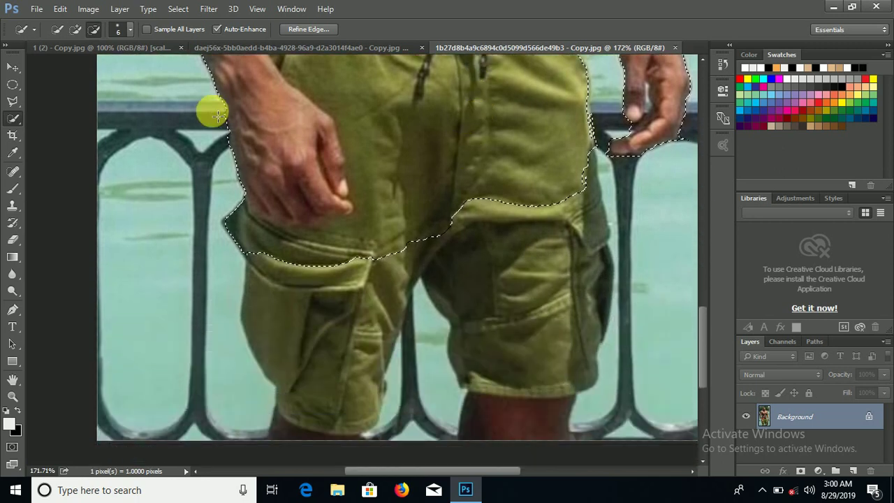
left_click(76, 29)
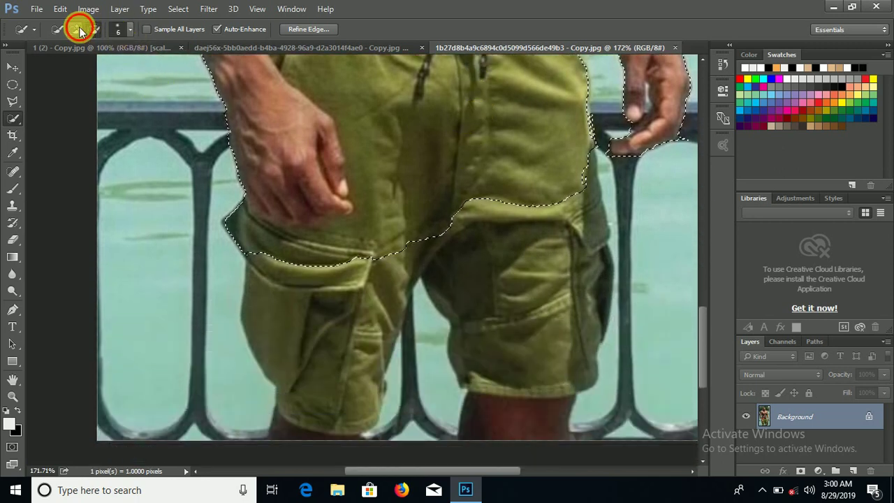
scroll(150, 66, "down", 3)
mouse_move(356, 96)
left_mouse_down()
mouse_move(332, 141)
mouse_move(318, 292)
mouse_move(313, 249)
left_mouse_up()
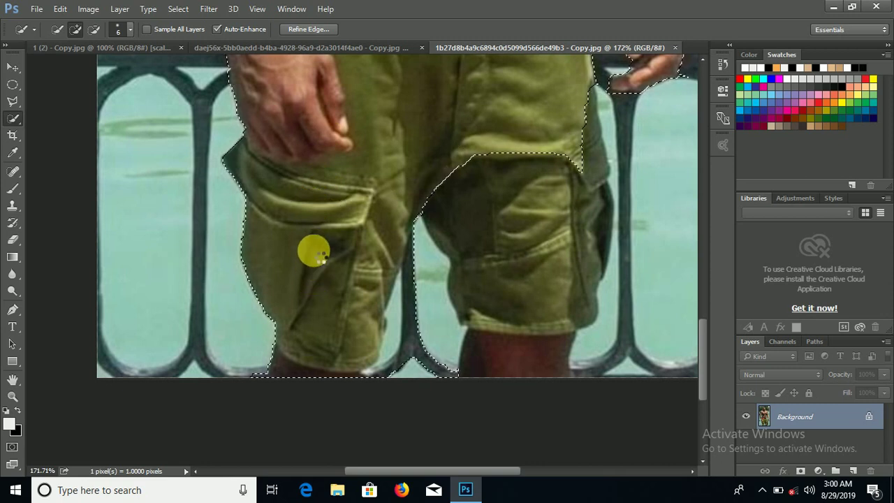
Step: Subtract the railing and water around the leg on the photo's left side and add the other shorts leg to the selection
left_click(93, 28)
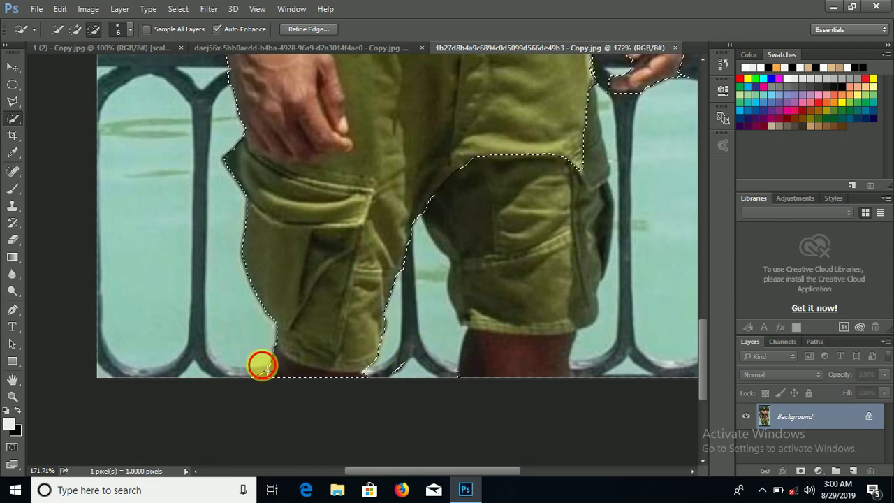
left_click(76, 29)
left_click_drag(517, 122, 524, 208)
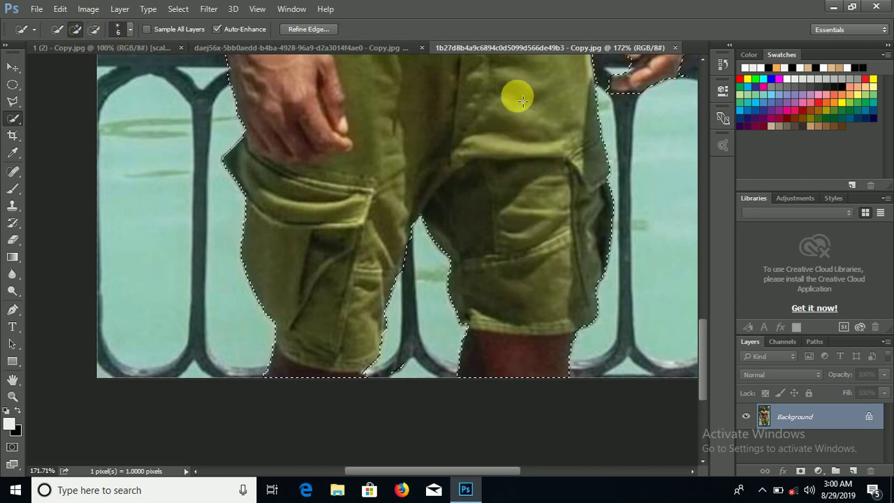
Step: Refine the selection's edge with Smooth 4, Shift Edge -12% and Decontaminate Colors at 50%, output to a new layer with layer mask
scroll(520, 98, "up", 10)
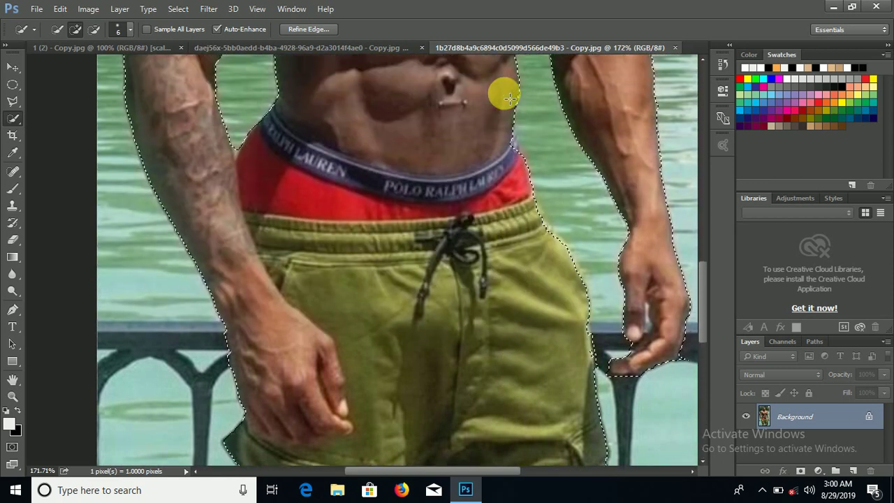
scroll(508, 96, "up", 10)
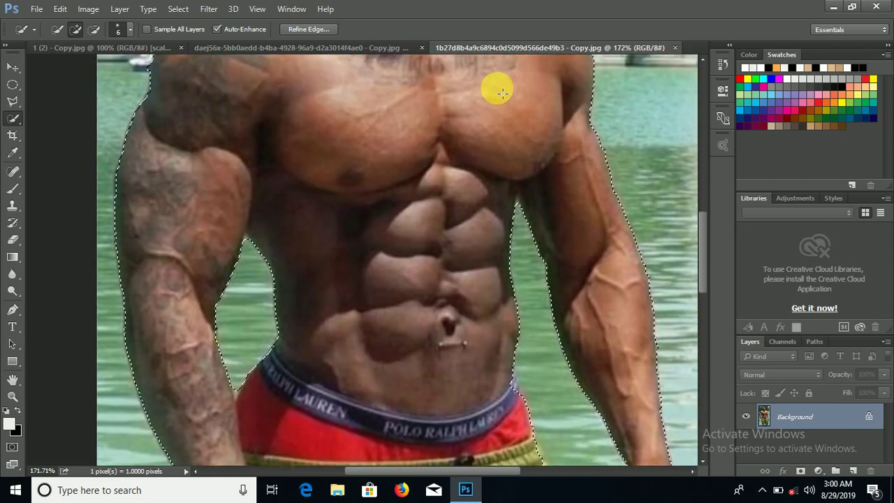
scroll(501, 93, "up", 10)
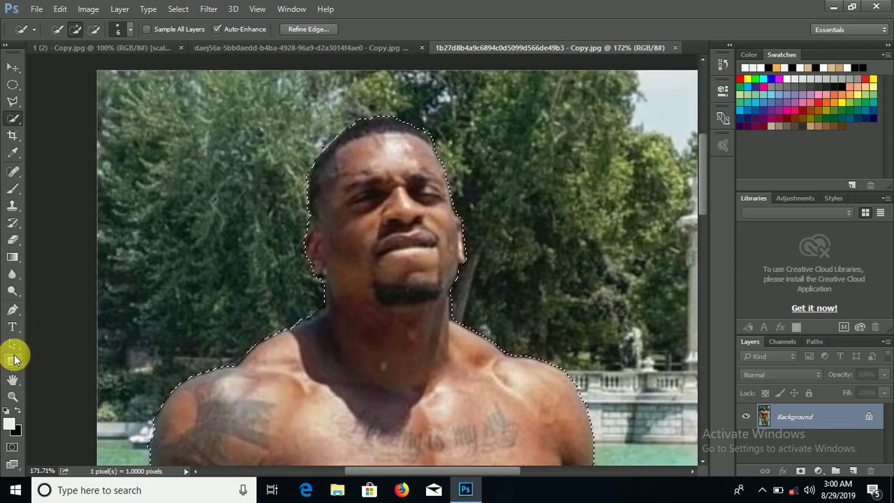
left_click(12, 396)
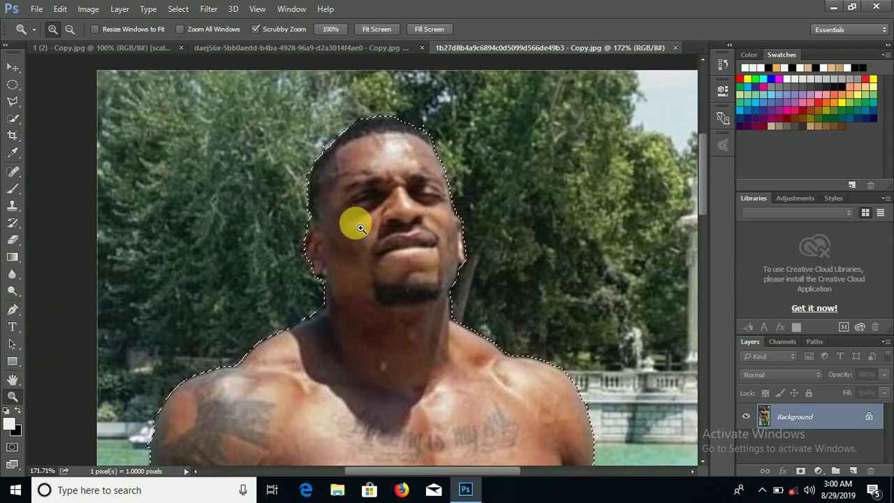
left_click_drag(423, 140, 381, 223)
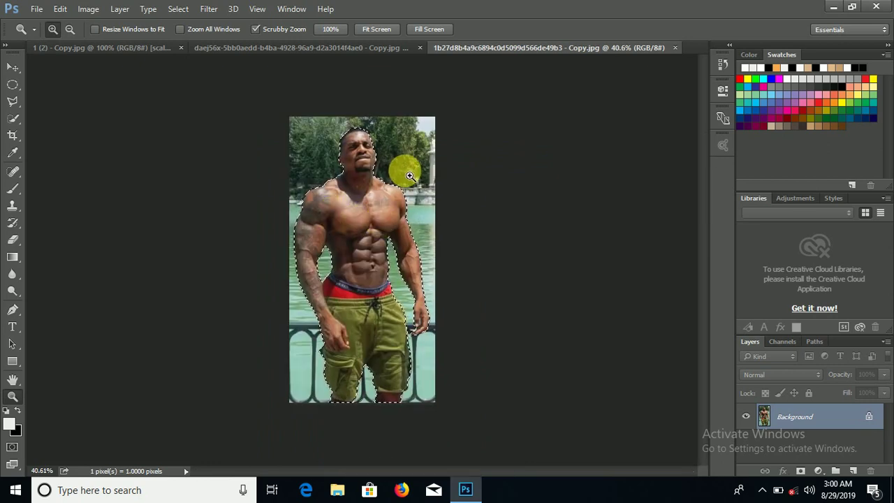
left_click_drag(370, 164, 359, 164)
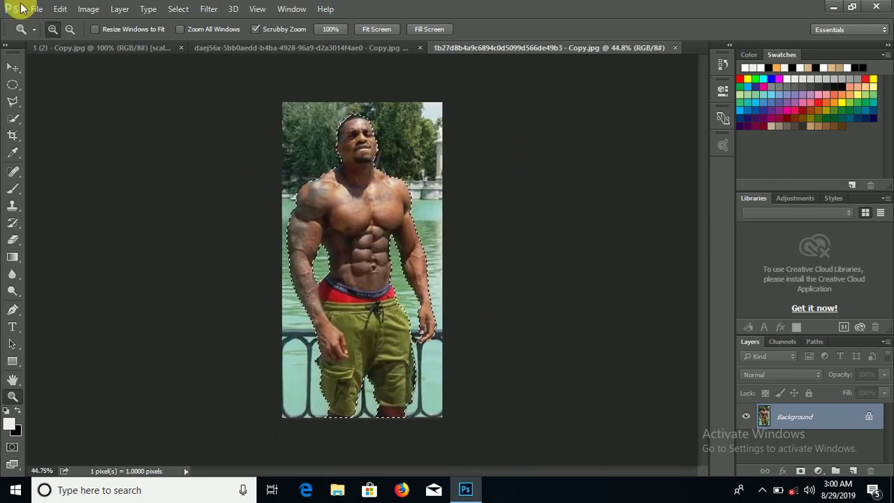
left_click(12, 118)
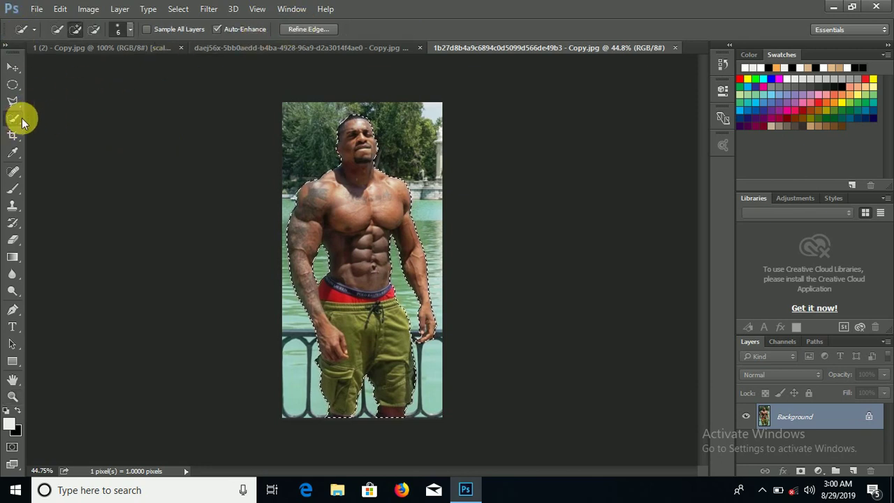
left_click(305, 28)
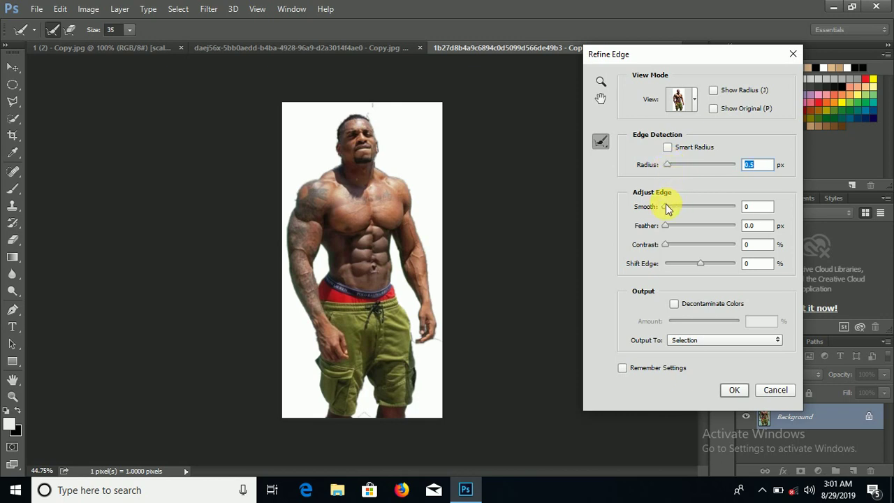
key("Tab")
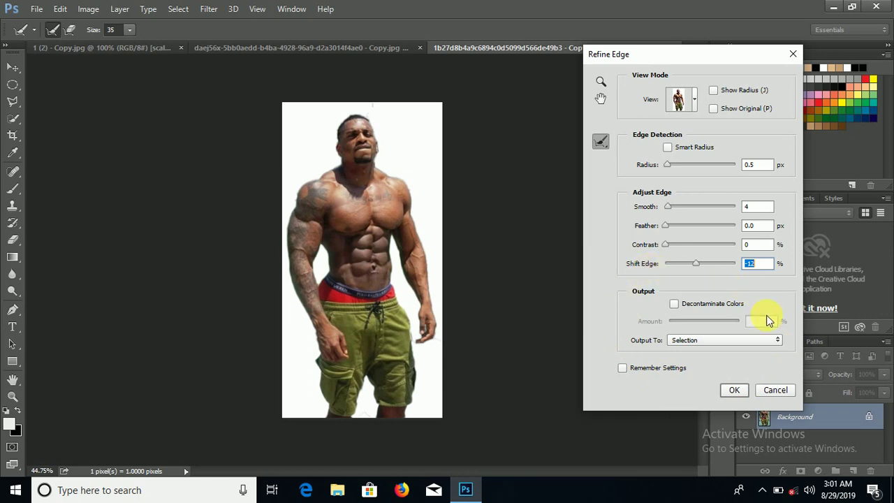
left_click(674, 305)
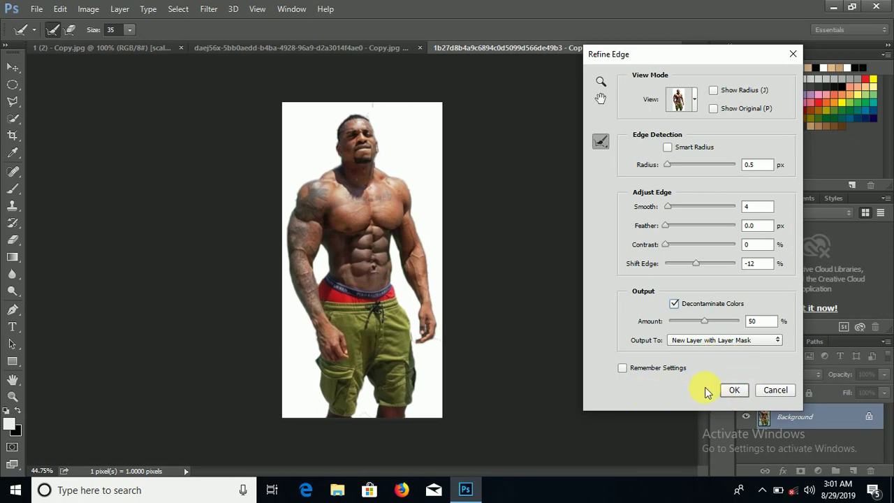
left_click(734, 390)
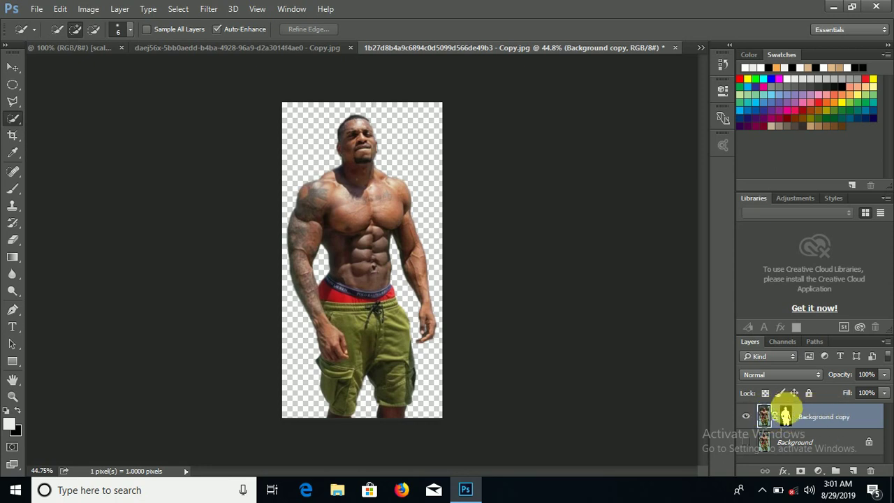
Step: Toggle the Background layer's visibility repeatedly to compare the masked cutout with the original photo
left_click(747, 446)
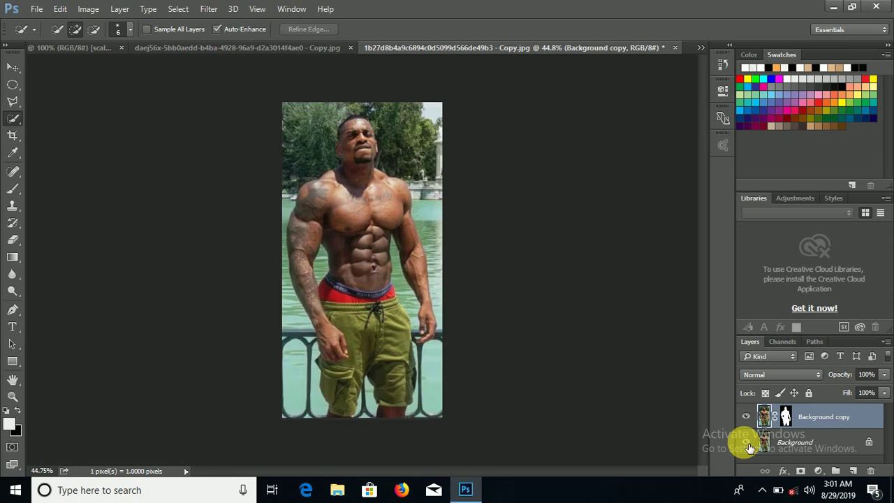
left_click(747, 446)
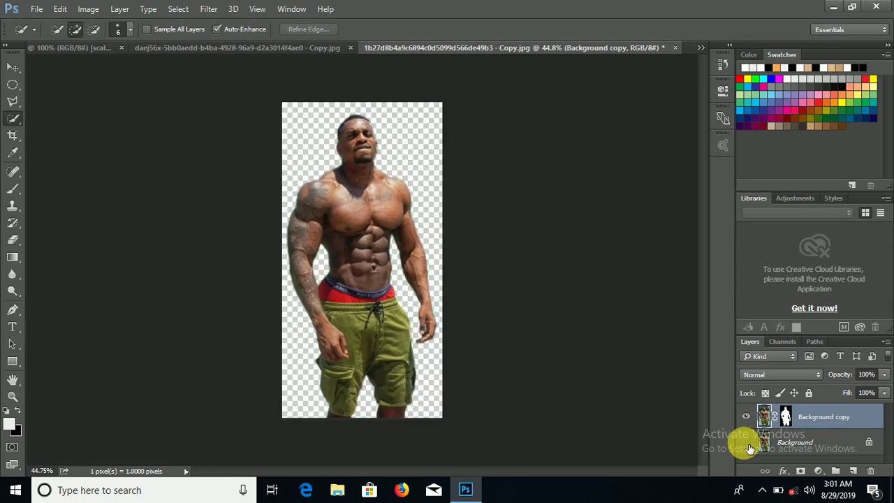
left_click(748, 446)
left_click(747, 446)
left_click(747, 446)
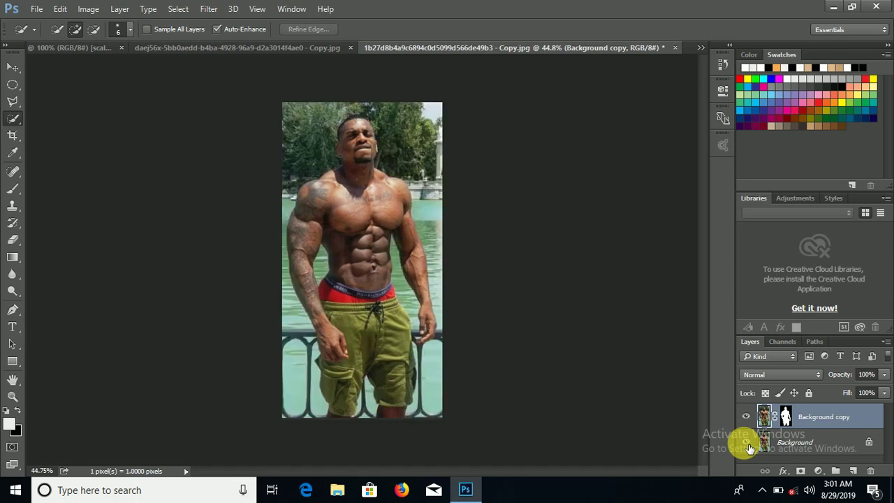
left_click(747, 445)
left_click(748, 446)
left_click(747, 445)
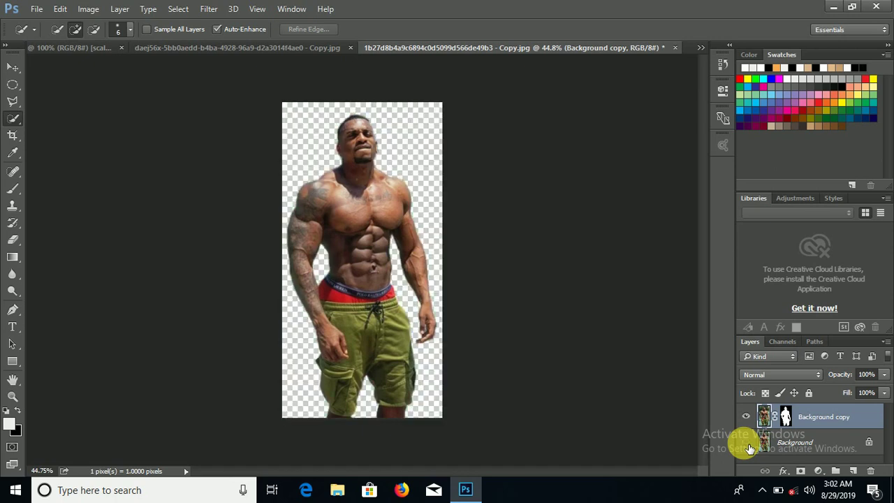
Step: Switch visibility from the masked Background copy to the original Background layer, and duplicate the Background layer
left_click(747, 446)
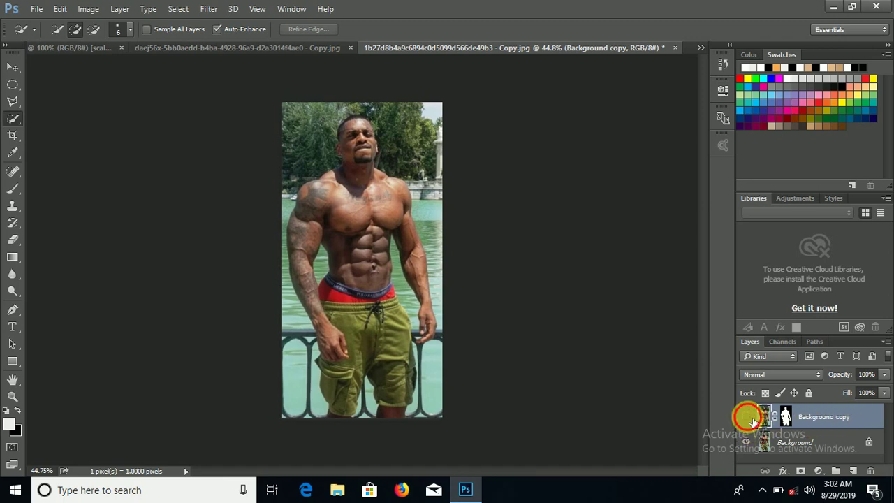
left_click(752, 420)
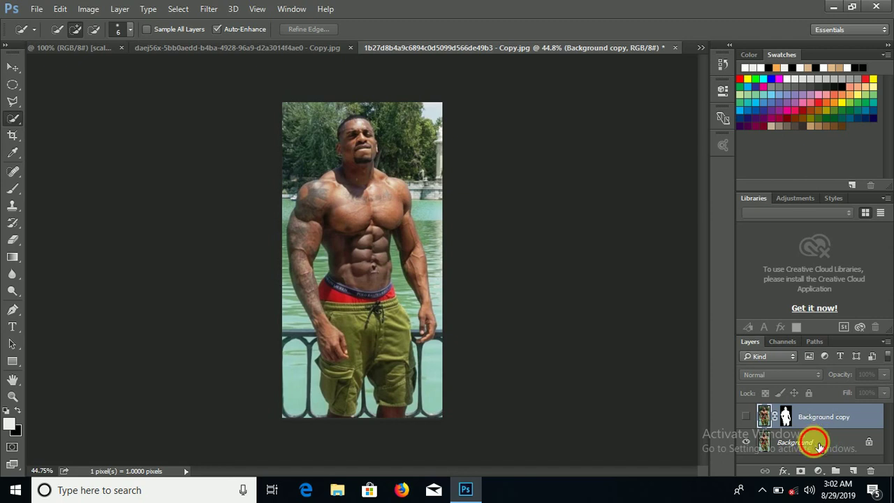
left_click(815, 442)
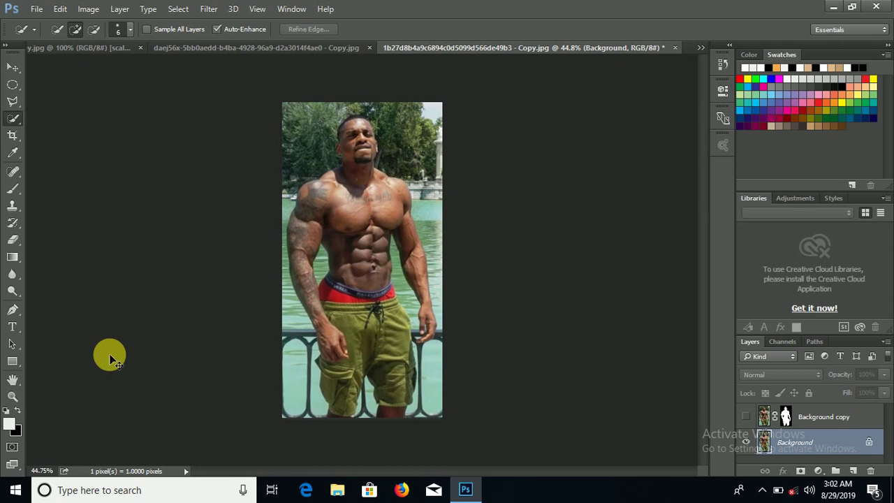
key("ctrl+j")
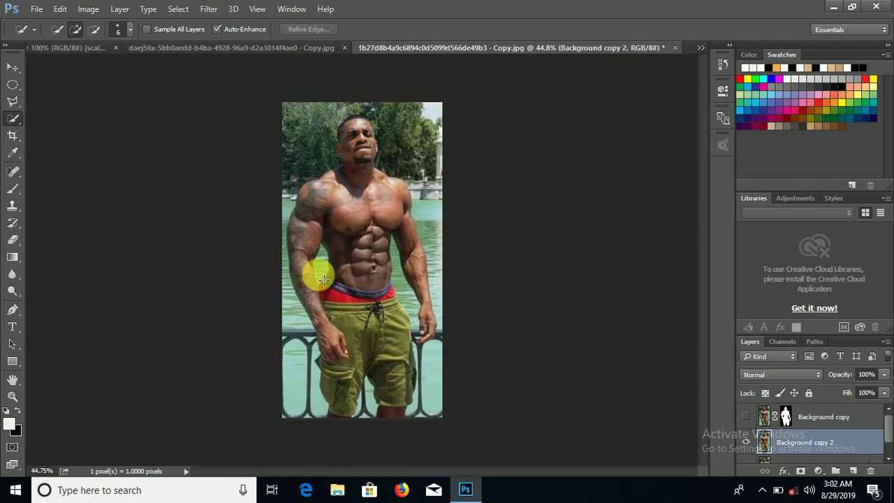
left_click_drag(889, 437, 891, 454)
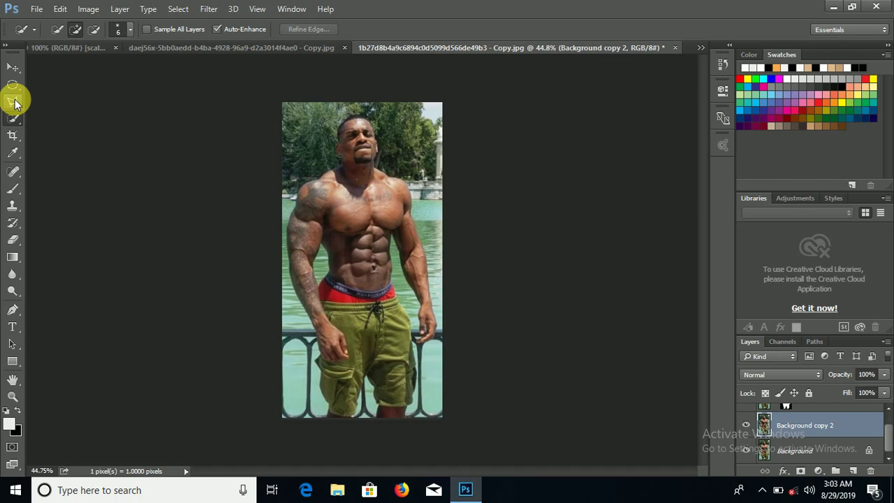
Step: Begin a loose Polygonal Lasso outline around the man, from the head down the neck and shoulder on the photo's left side
left_click(16, 103)
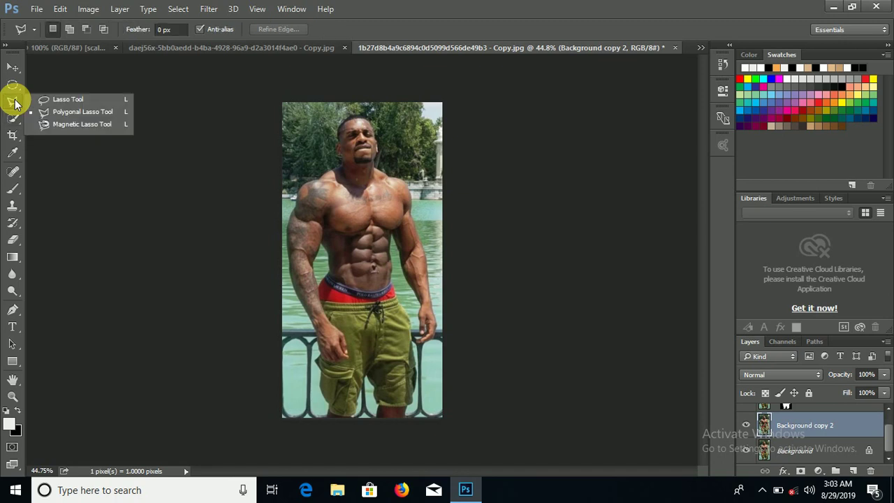
left_click(83, 111)
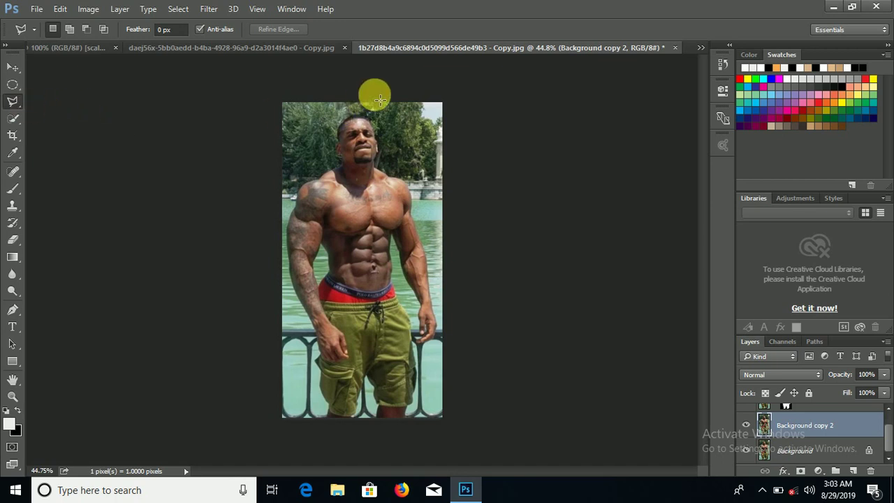
left_click(12, 396)
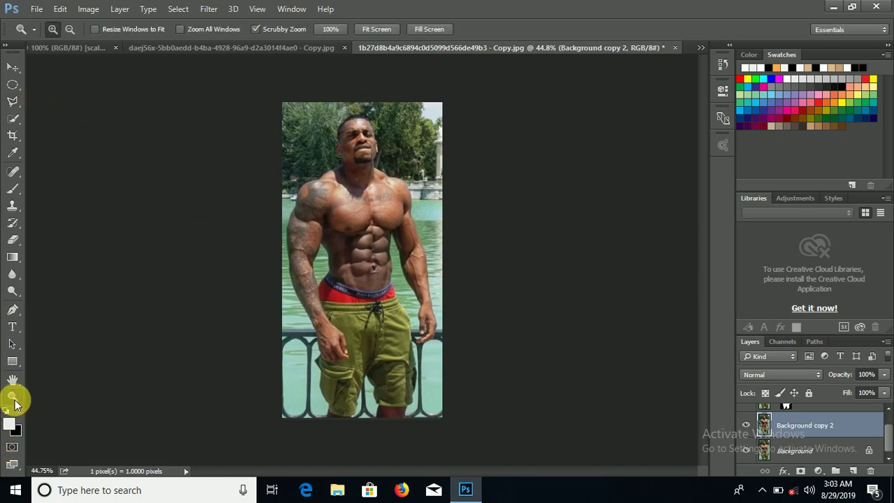
left_click_drag(357, 144, 351, 183)
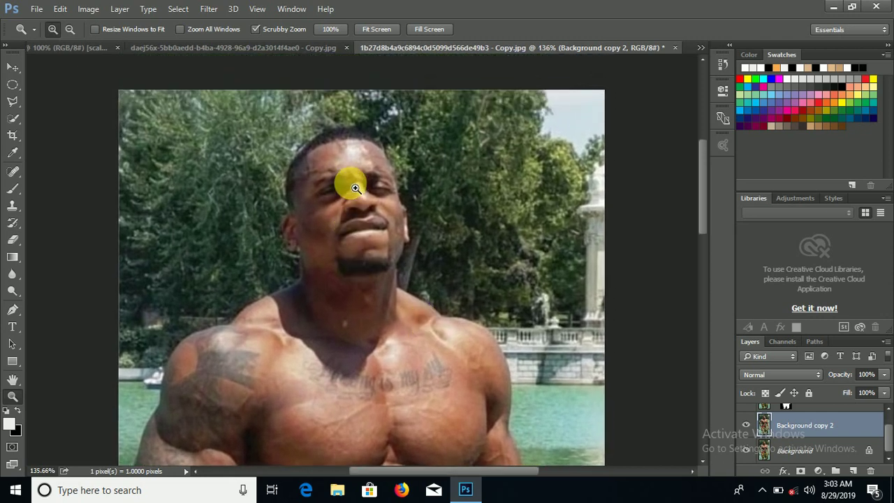
left_click(10, 104)
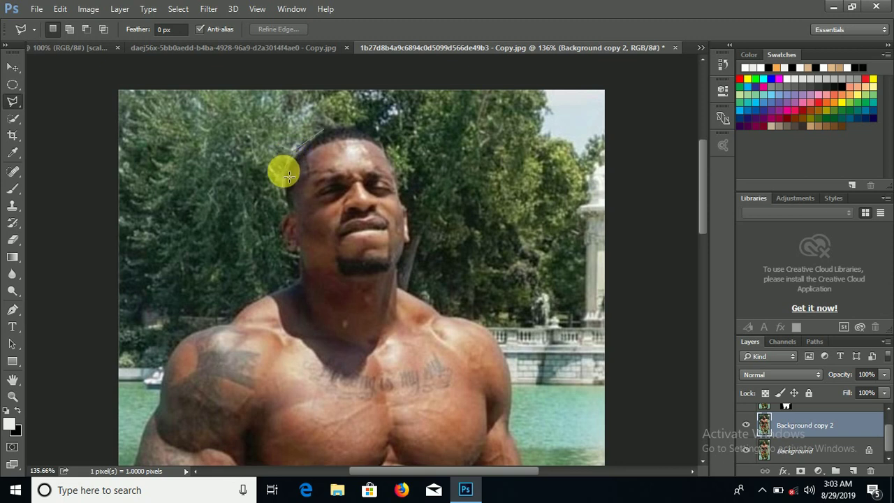
left_click(287, 179)
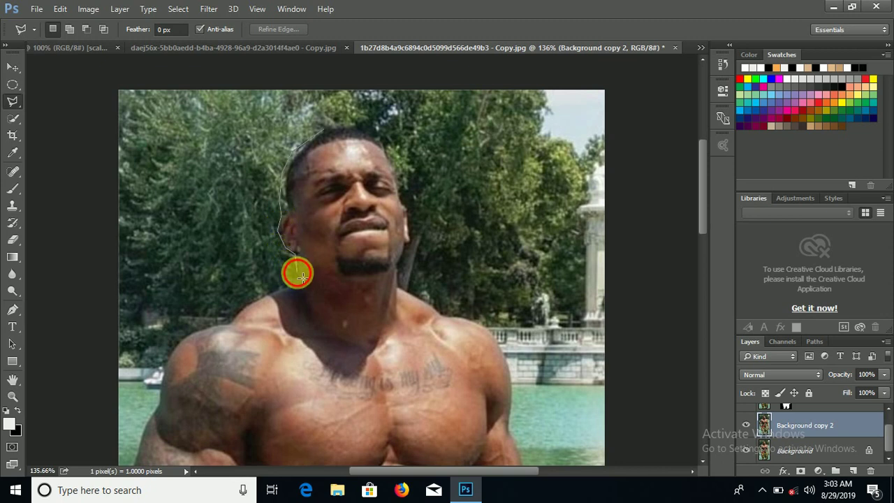
left_click(296, 272)
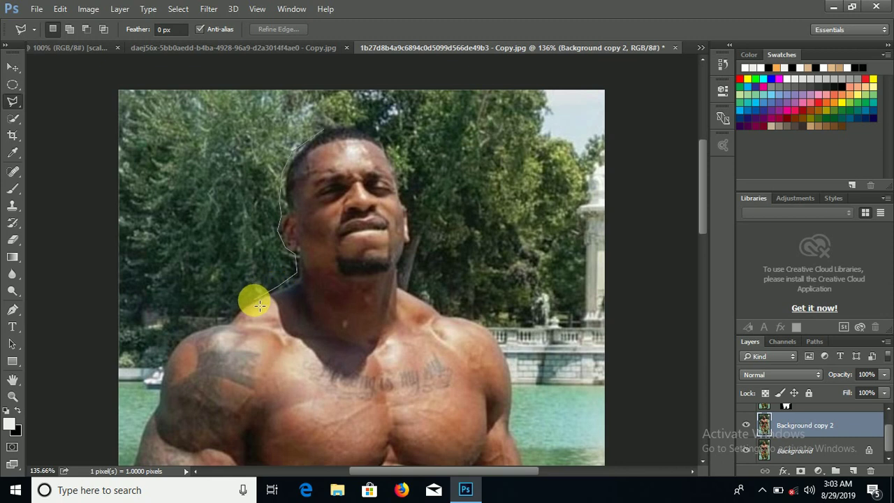
left_click(222, 321)
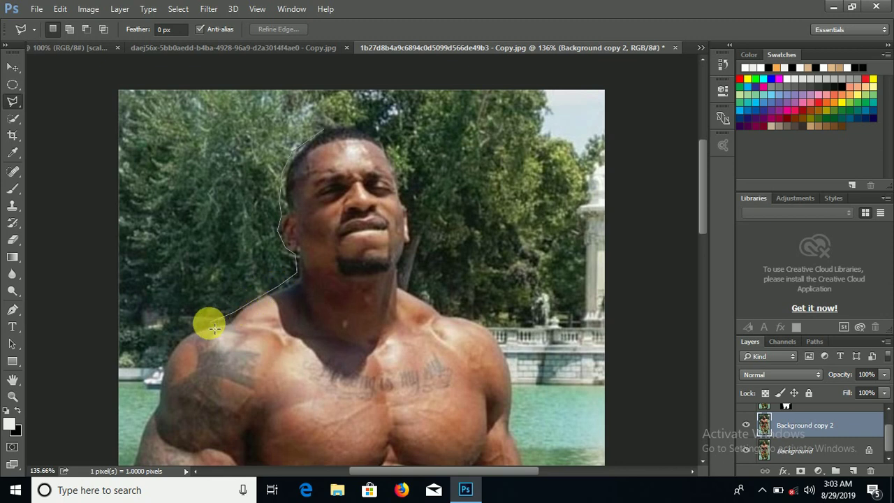
left_click(179, 336)
left_click(163, 373)
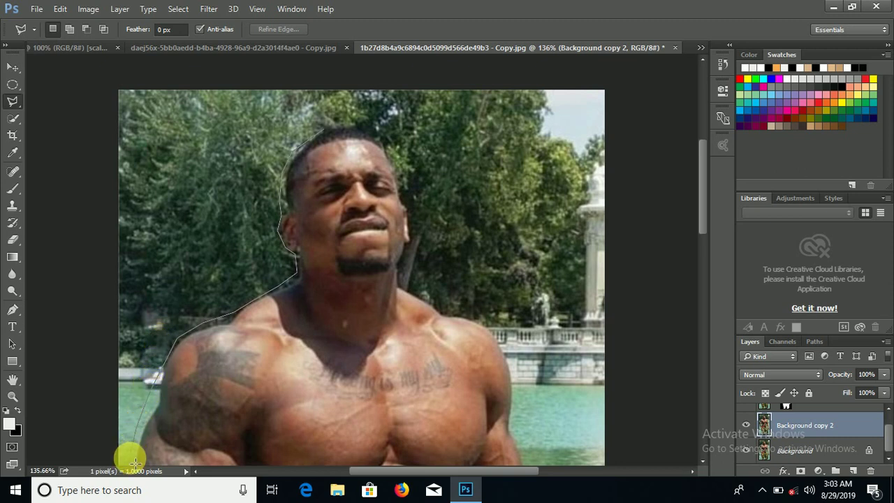
Step: Continue the lasso outline down the arm and leg, along the photo's lower edge and up the opposite side, closing it at the head
mouse_move(136, 489)
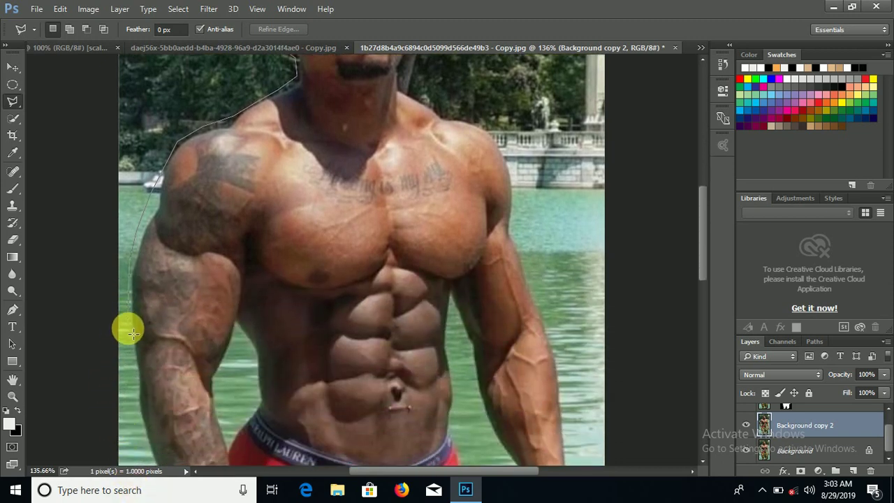
mouse_move(133, 333)
left_mouse_down()
mouse_move(139, 388)
mouse_move(132, 409)
mouse_move(132, 394)
mouse_move(160, 489)
mouse_move(170, 487)
mouse_move(155, 465)
mouse_move(149, 230)
mouse_move(150, 266)
mouse_move(169, 283)
mouse_move(220, 383)
mouse_move(220, 425)
mouse_move(231, 436)
mouse_move(223, 465)
mouse_move(236, 489)
mouse_move(195, 246)
mouse_move(212, 252)
mouse_move(224, 282)
mouse_move(211, 282)
mouse_move(211, 295)
mouse_move(233, 340)
mouse_move(223, 405)
mouse_move(239, 486)
mouse_move(223, 249)
mouse_move(250, 294)
mouse_move(257, 329)
mouse_move(248, 346)
mouse_move(505, 347)
mouse_move(498, 320)
mouse_move(530, 272)
mouse_move(536, 190)
mouse_move(523, 156)
mouse_move(528, 127)
left_mouse_up()
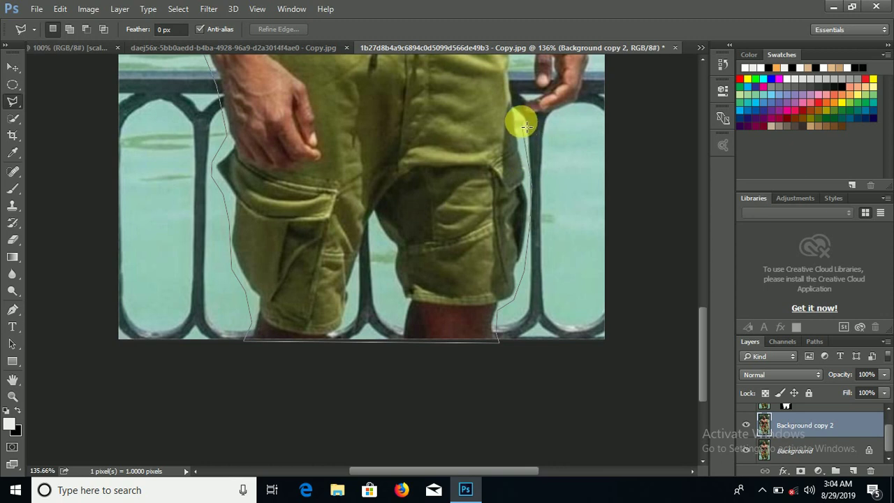
mouse_move(523, 126)
left_mouse_down()
mouse_move(587, 91)
mouse_move(591, 101)
mouse_move(613, 39)
mouse_move(602, 246)
mouse_move(571, 159)
mouse_move(579, 119)
mouse_move(565, 20)
mouse_move(568, 40)
mouse_move(541, 136)
mouse_move(514, 40)
mouse_move(515, 144)
mouse_move(529, 201)
mouse_move(515, 175)
mouse_move(524, 126)
mouse_move(466, 77)
mouse_move(423, 14)
mouse_move(442, 175)
mouse_move(415, 214)
mouse_move(415, 135)
mouse_move(379, 50)
mouse_move(380, 83)
mouse_move(334, 96)
left_mouse_up()
left_click(328, 94)
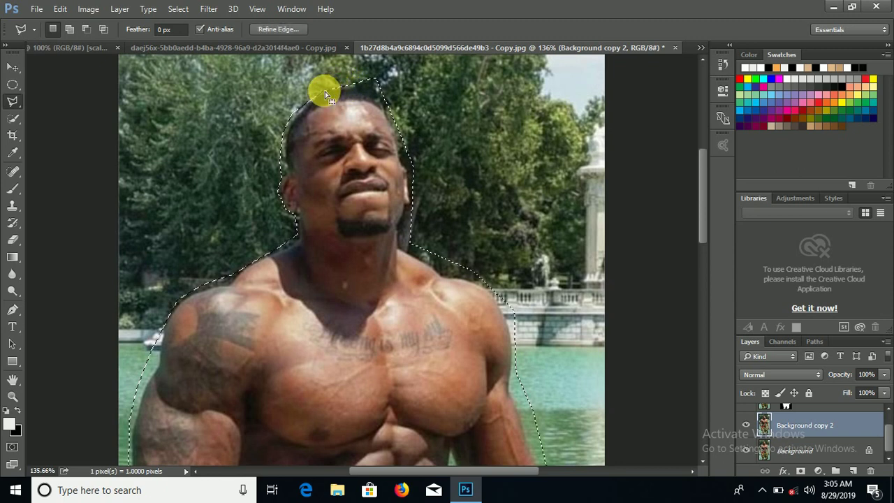
Step: Fill the selected man on the Background copy 2 layer with Content-Aware contents, and clear the selection
left_click(12, 396)
left_click_drag(329, 289, 278, 294)
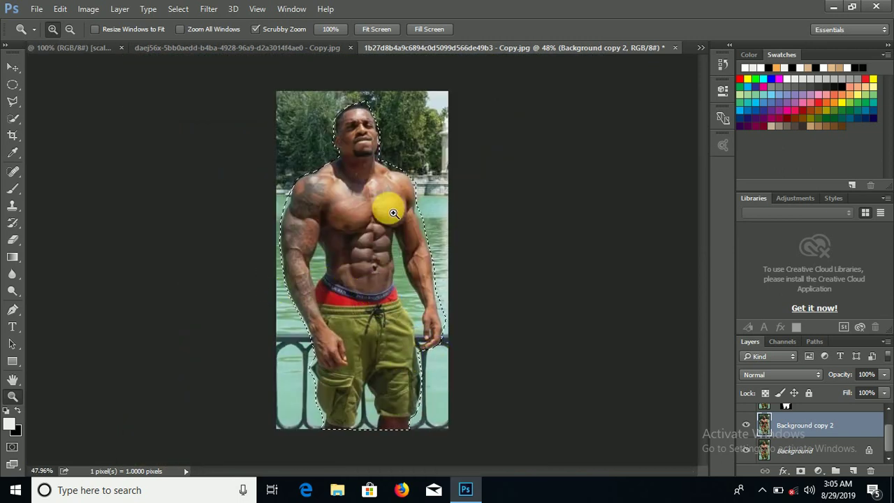
left_click_drag(393, 213, 365, 200)
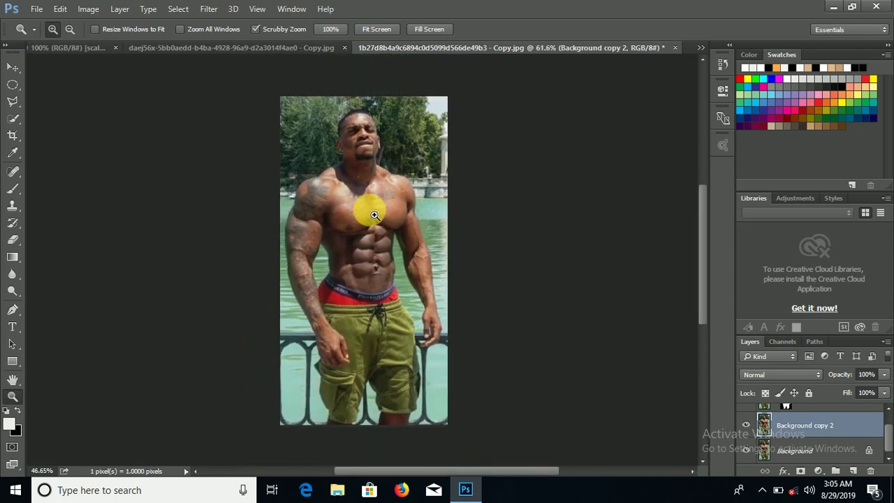
left_click(60, 10)
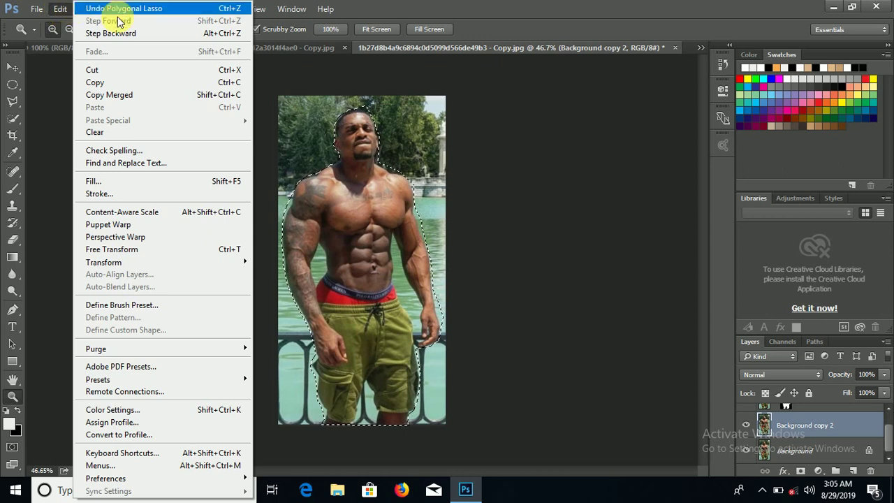
left_click(109, 180)
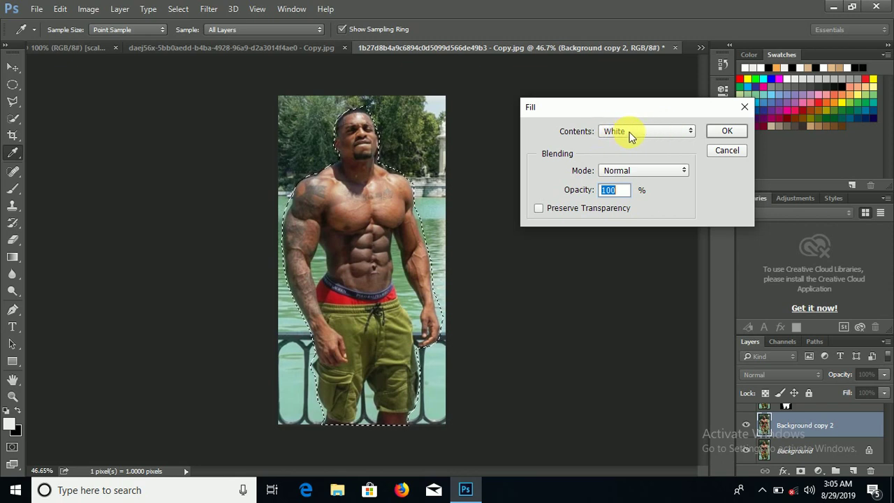
left_click(654, 131)
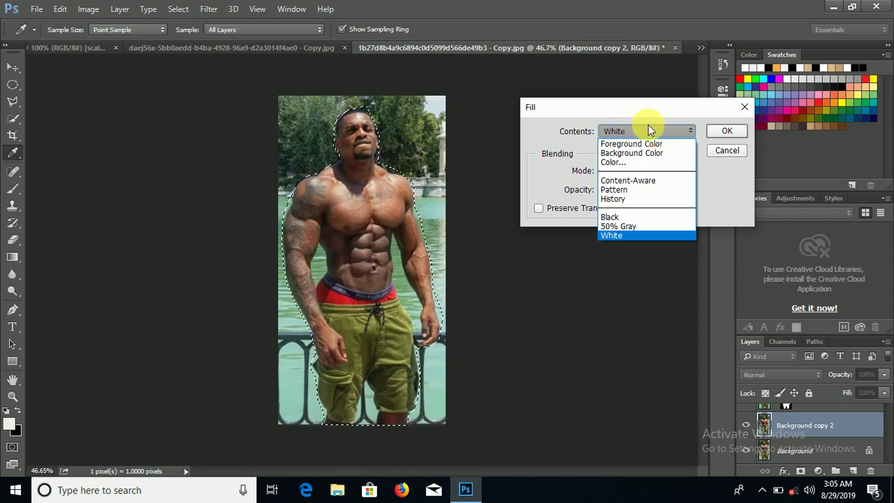
left_click(635, 180)
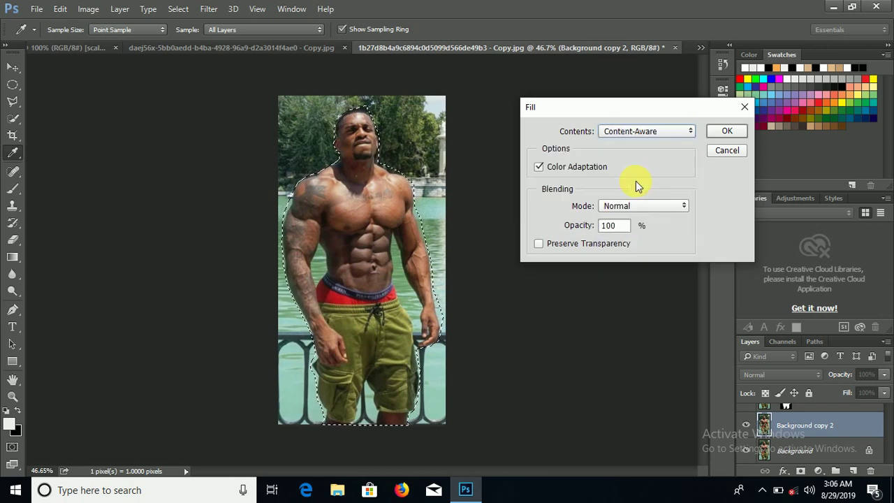
left_click(726, 131)
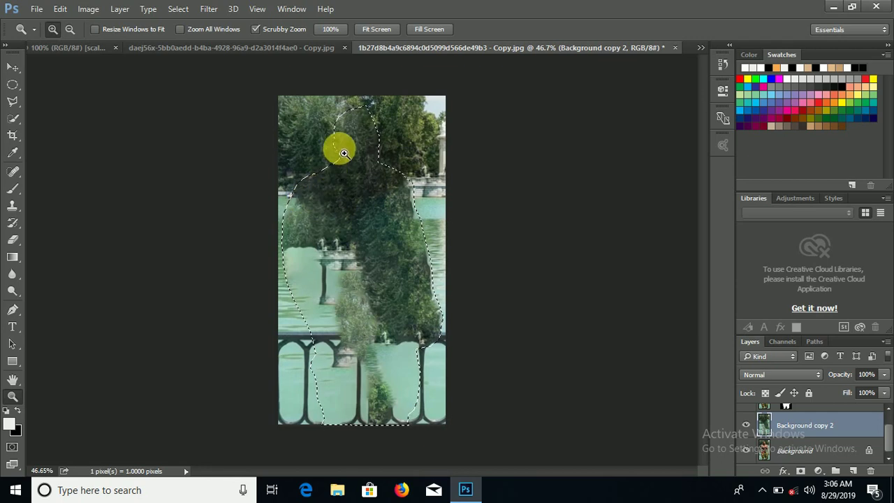
left_click_drag(403, 284, 403, 283)
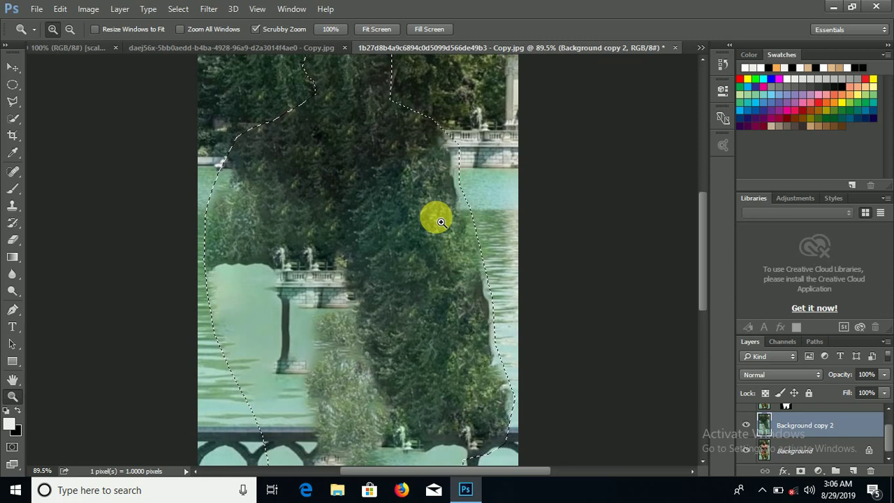
key("ctrl+d")
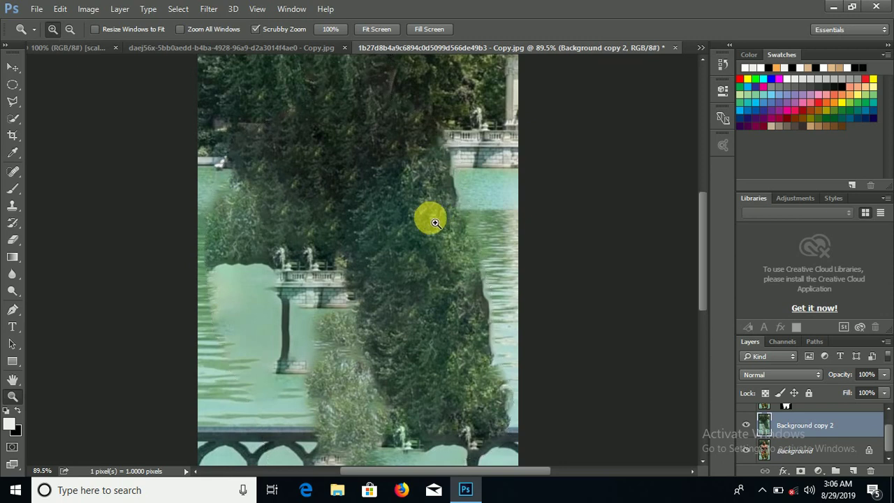
left_click_drag(427, 216, 402, 240)
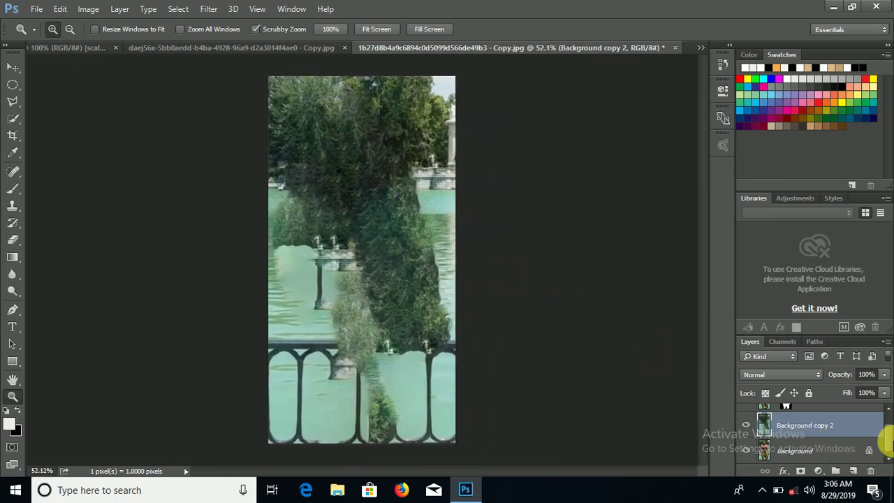
Step: Turn the masked Background copy layer on and off again to compare the cutout with the filled background
scroll(887, 440, "up", 2)
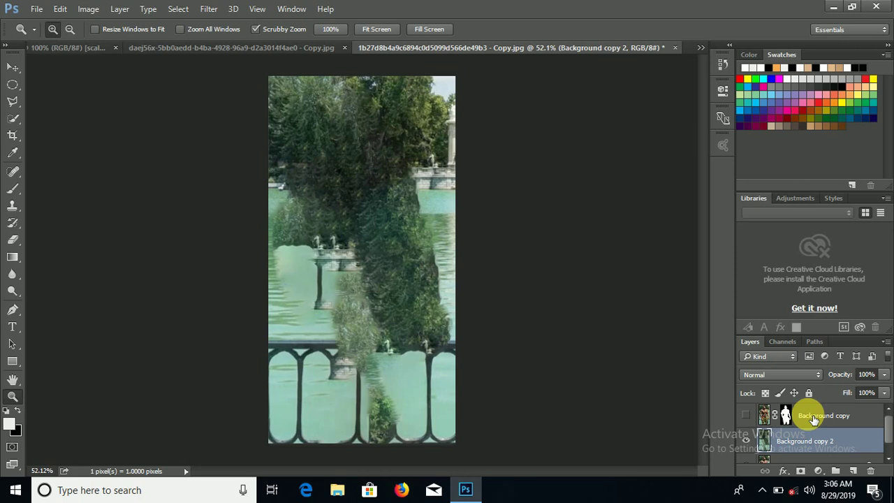
left_click(746, 416)
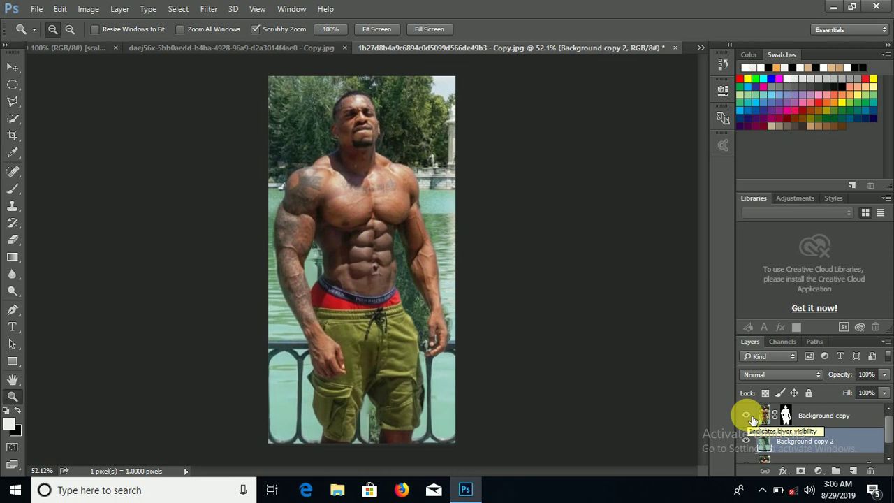
left_click(746, 416)
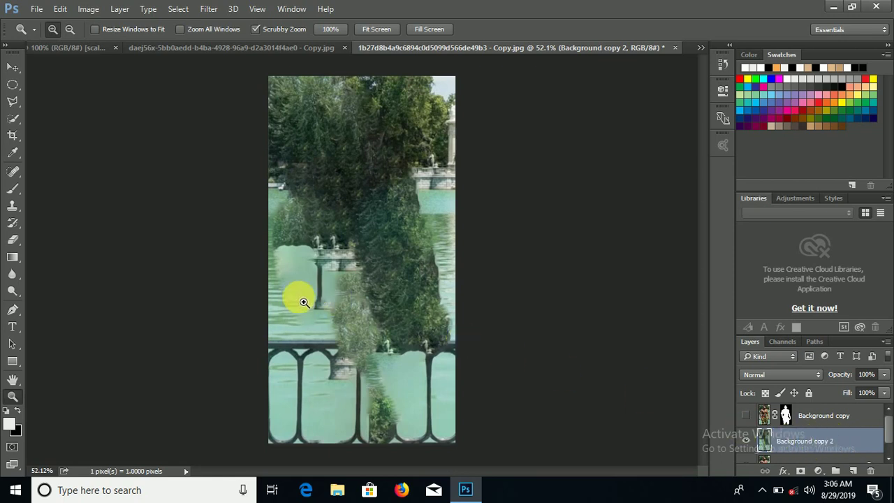
Step: Open the Lens Blur filter for the Background copy 2 layer
left_click(209, 9)
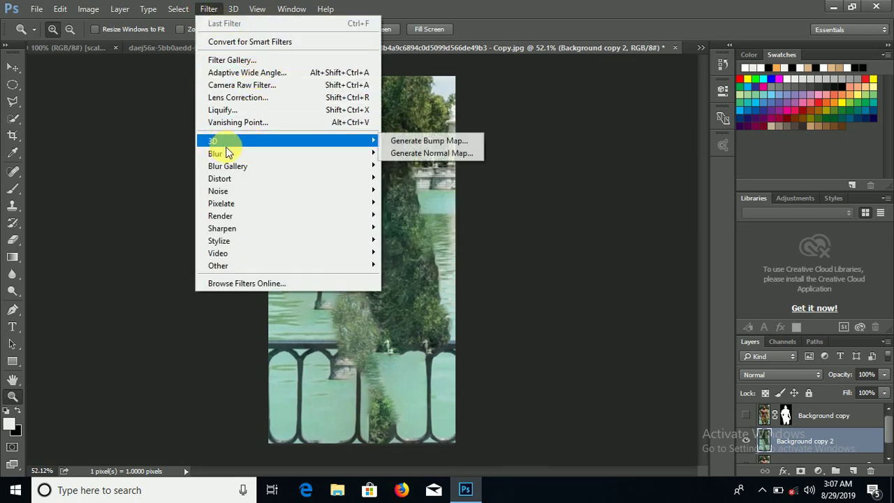
mouse_move(227, 151)
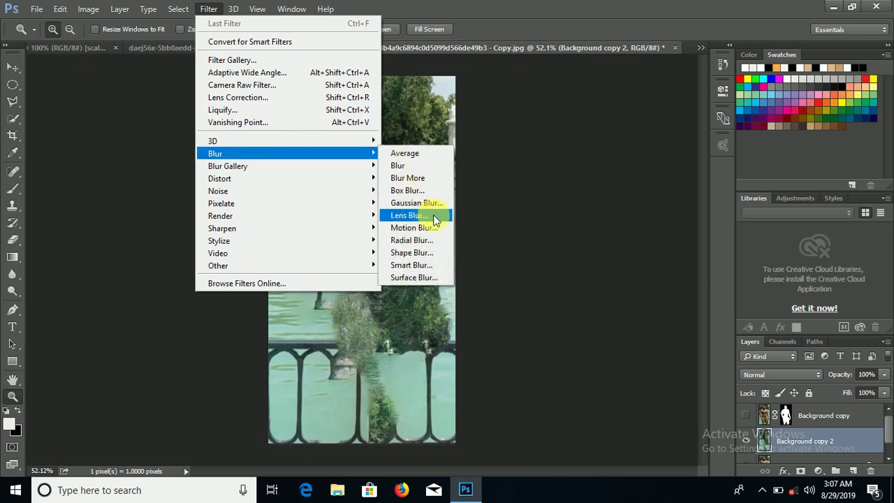
left_click(433, 218)
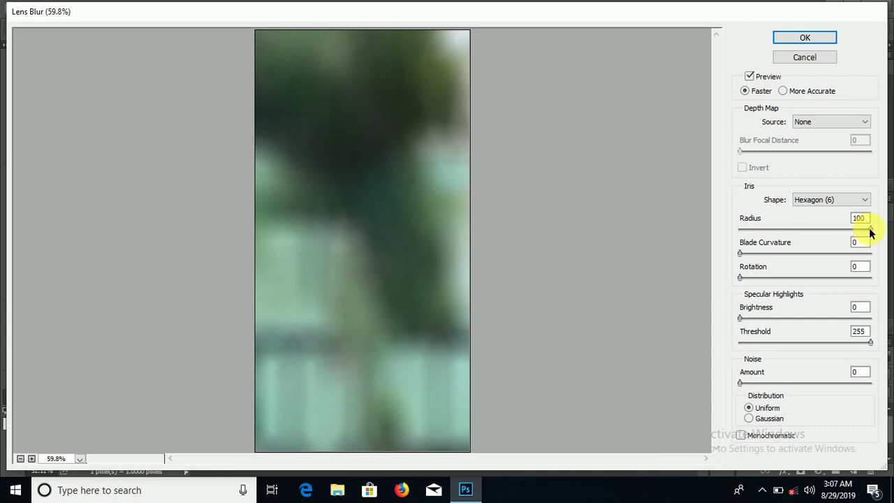
Step: Try progressively lower Lens Blur radius values, down to 3, in the preview
left_click_drag(871, 233, 867, 232)
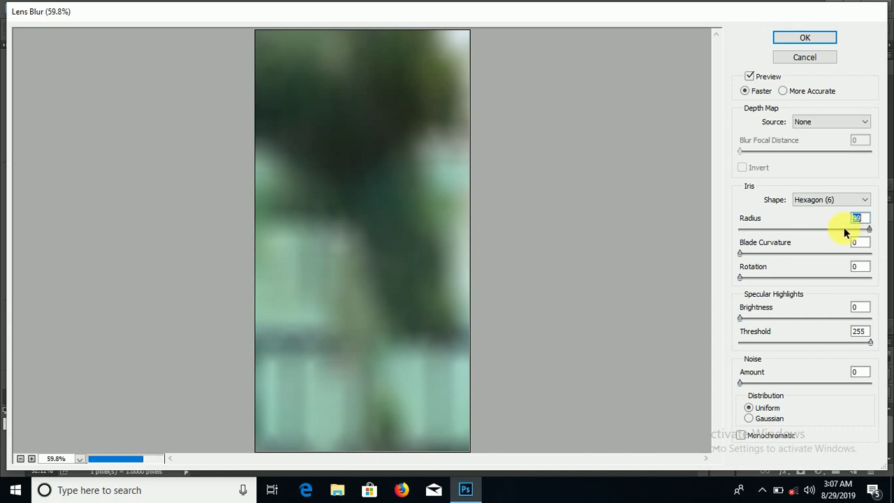
left_click(844, 228)
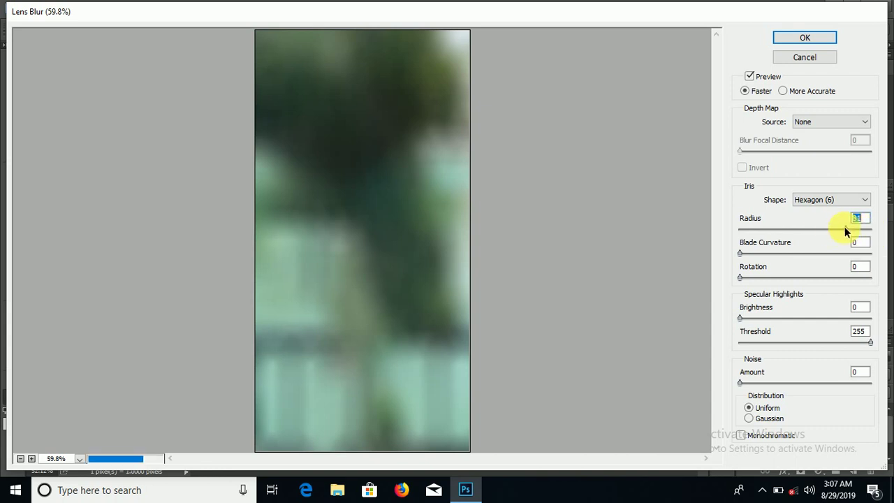
left_click(801, 229)
left_click(761, 229)
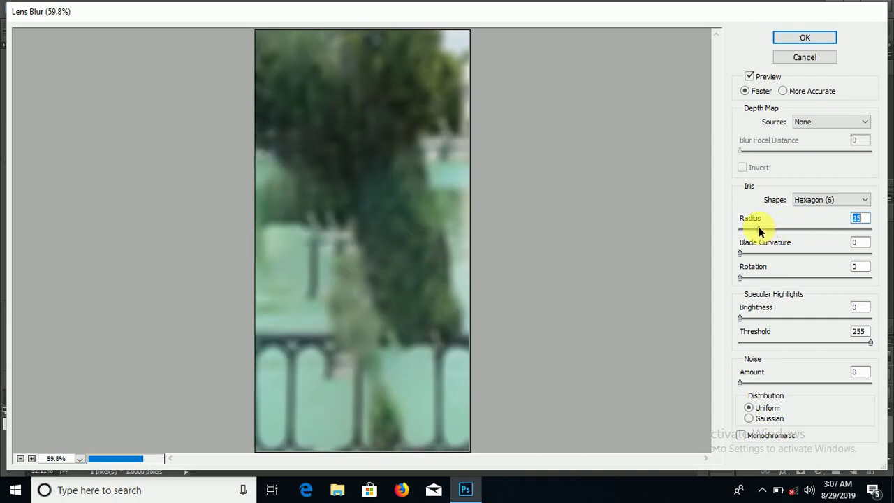
left_click(746, 229)
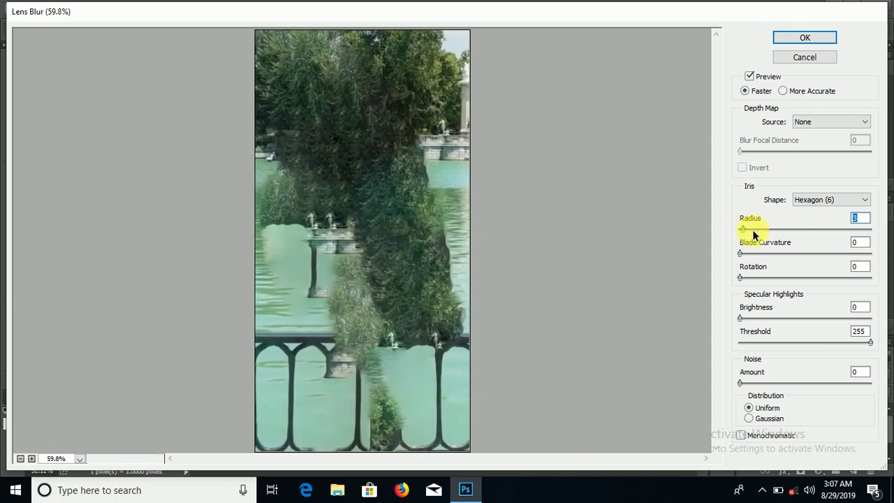
Step: Set the Lens Blur radius to 100 and apply the blur to the filled background
left_click_drag(753, 231, 861, 234)
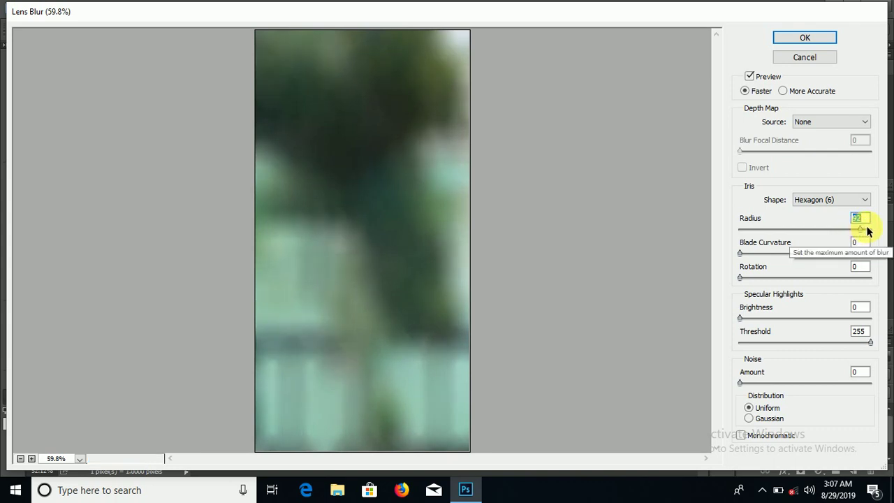
left_click(867, 233)
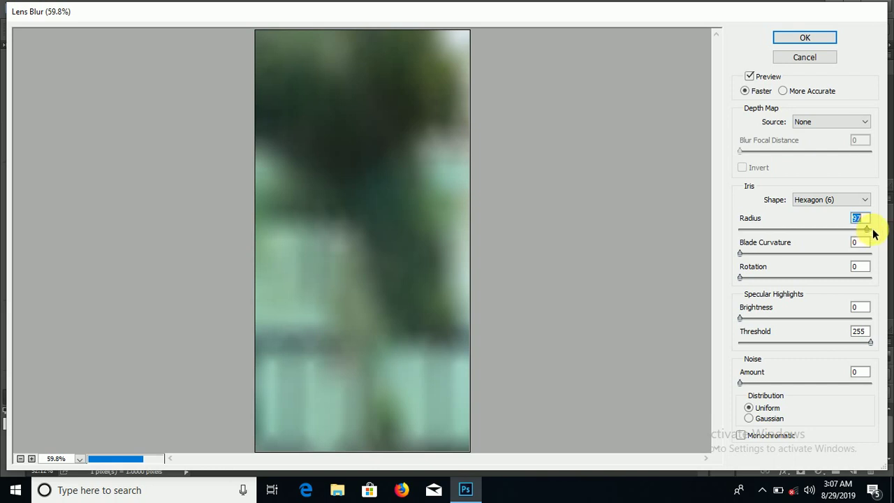
left_click_drag(871, 234, 876, 234)
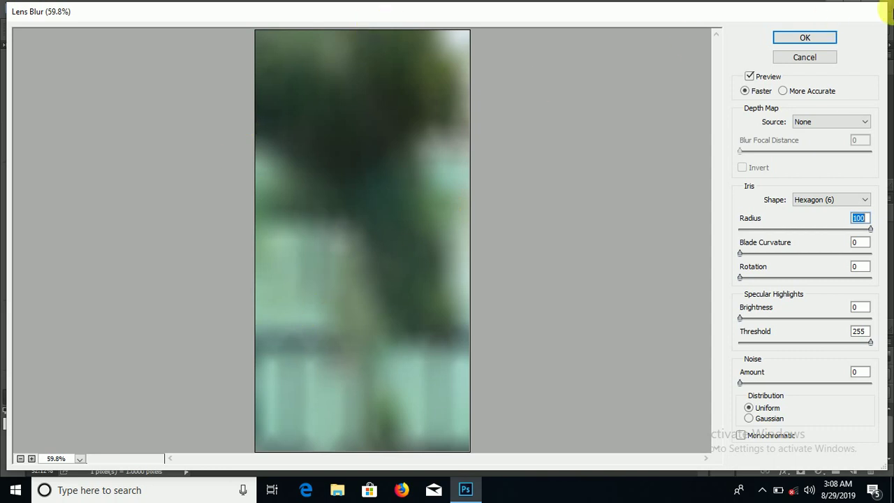
left_click(803, 38)
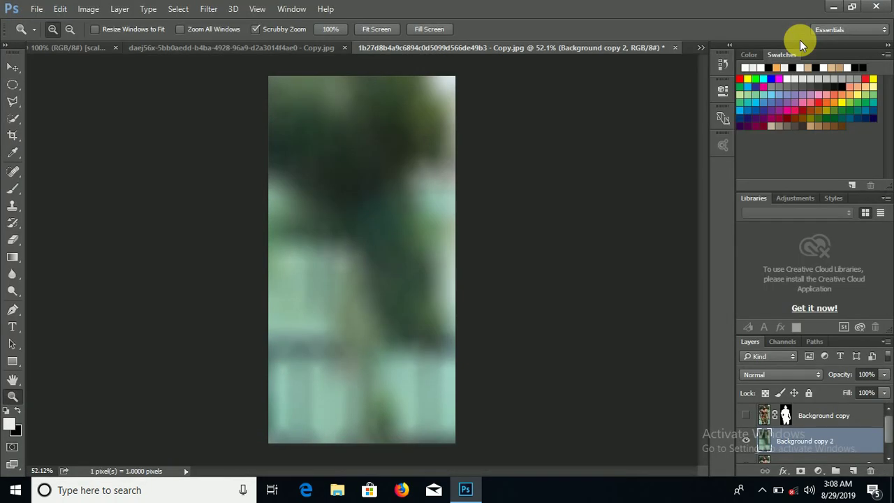
Step: Show the masked Background copy layer over the blurred background and make it the active layer
left_click_drag(379, 204, 373, 264)
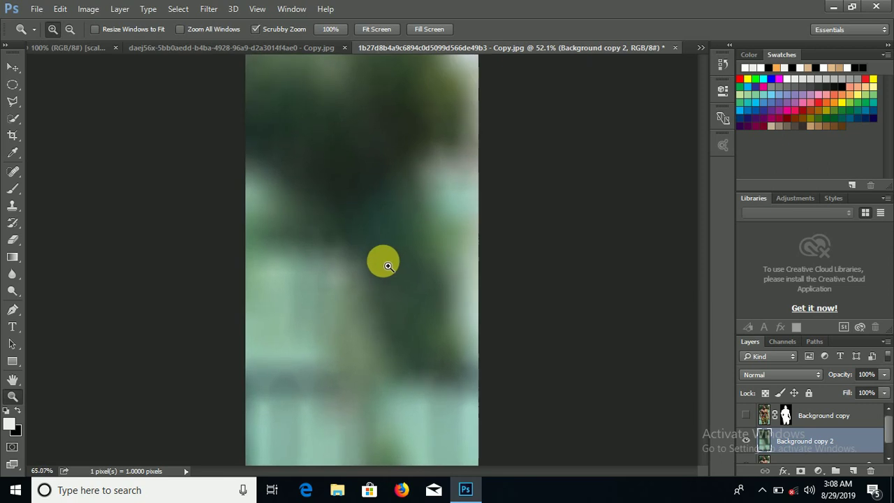
mouse_move(384, 264)
left_mouse_down()
mouse_move(375, 266)
mouse_move(383, 269)
left_mouse_up()
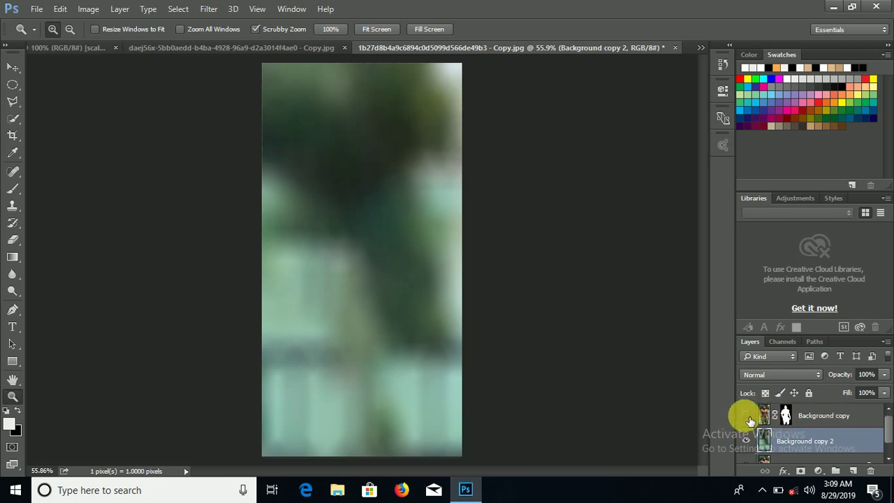
left_click(747, 415)
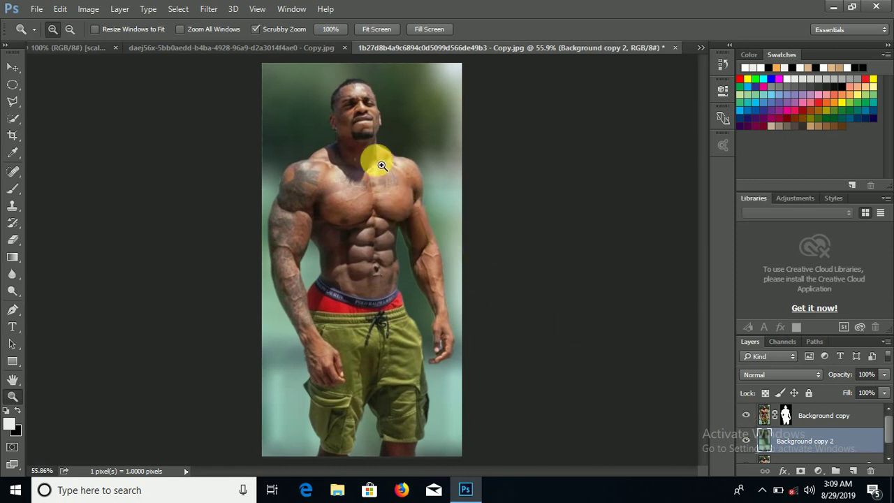
left_click_drag(368, 164, 391, 187)
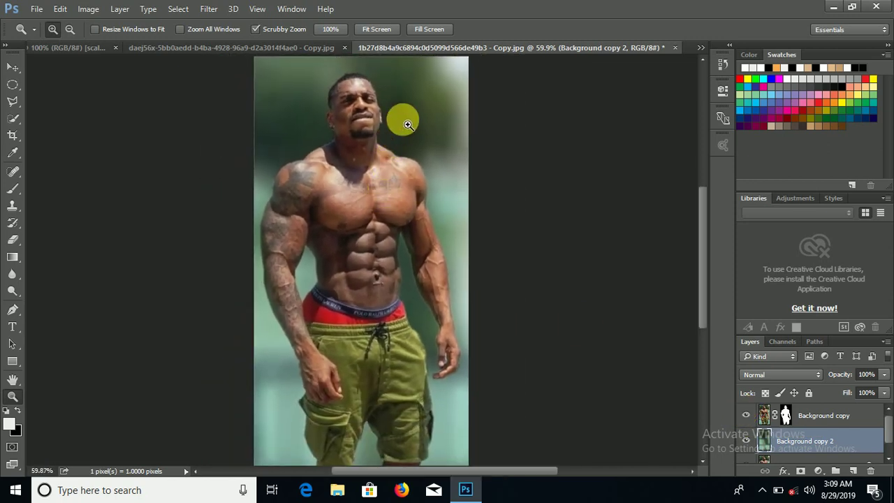
left_click_drag(421, 111, 425, 130)
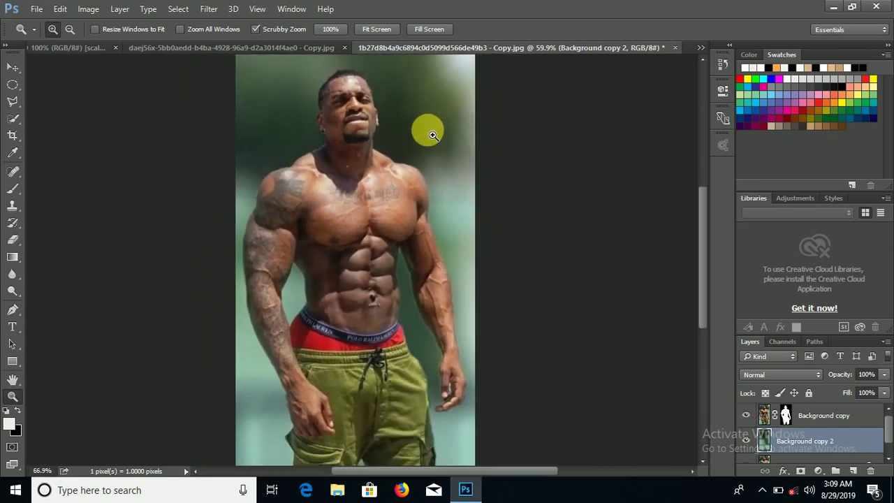
left_click(821, 416)
left_click_drag(377, 163, 345, 175)
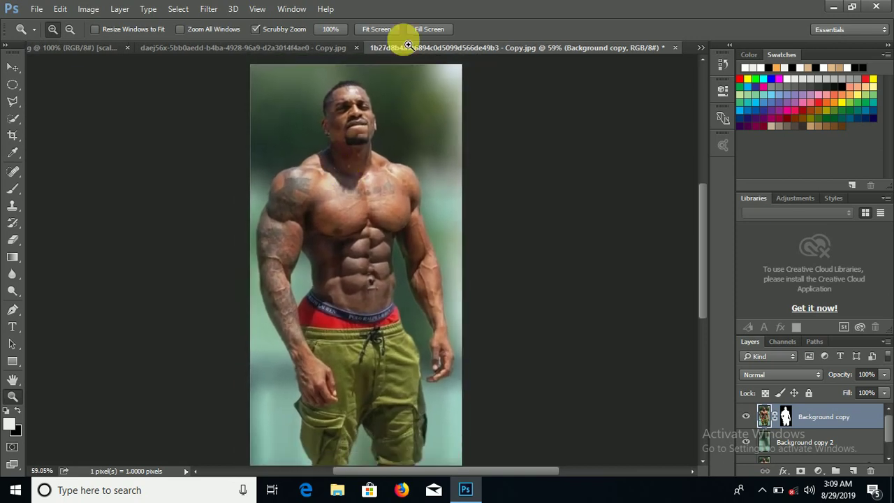
Step: Switch between the open documents to compare the man's blurred background with the backgrounds of the two other portraits
left_click(315, 48)
left_click_drag(368, 217, 433, 235)
left_click(149, 46)
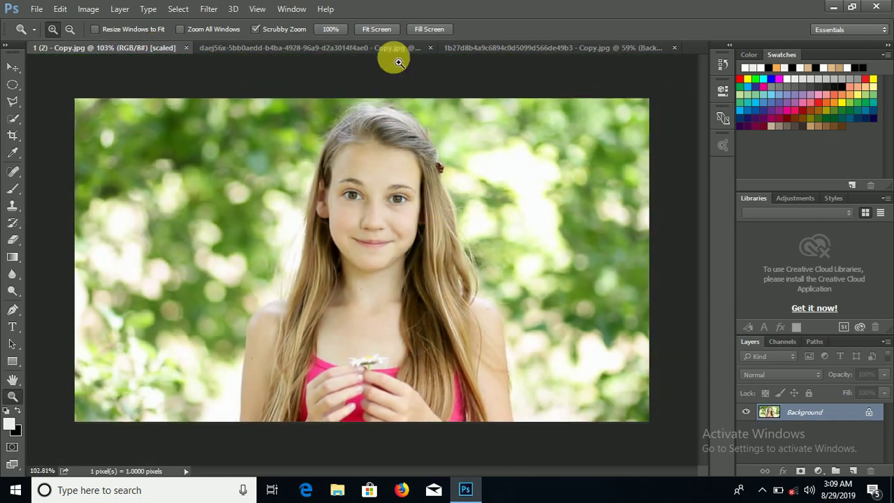
left_click(449, 48)
left_click(539, 46)
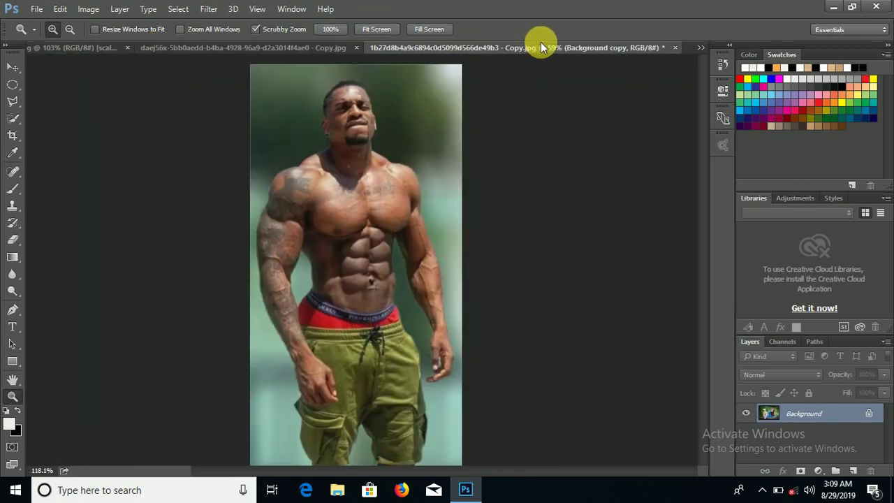
mouse_move(370, 130)
left_mouse_down()
mouse_move(382, 140)
mouse_move(365, 144)
left_mouse_up()
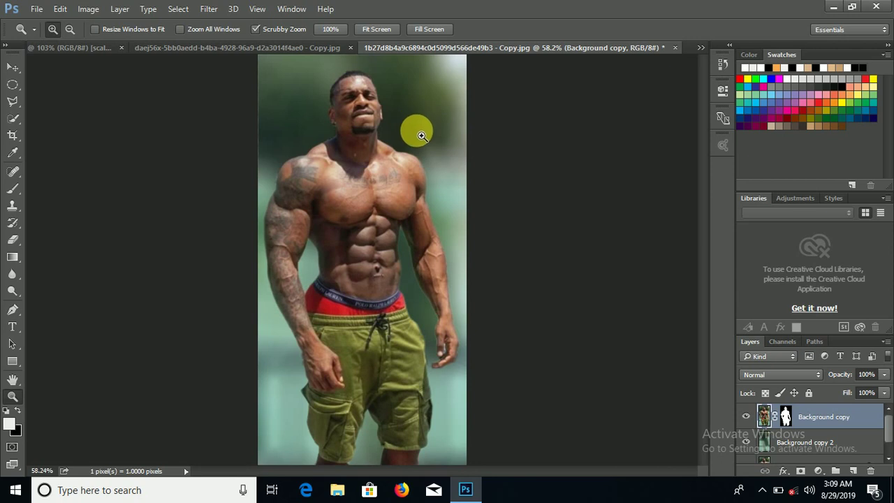
left_click(298, 48)
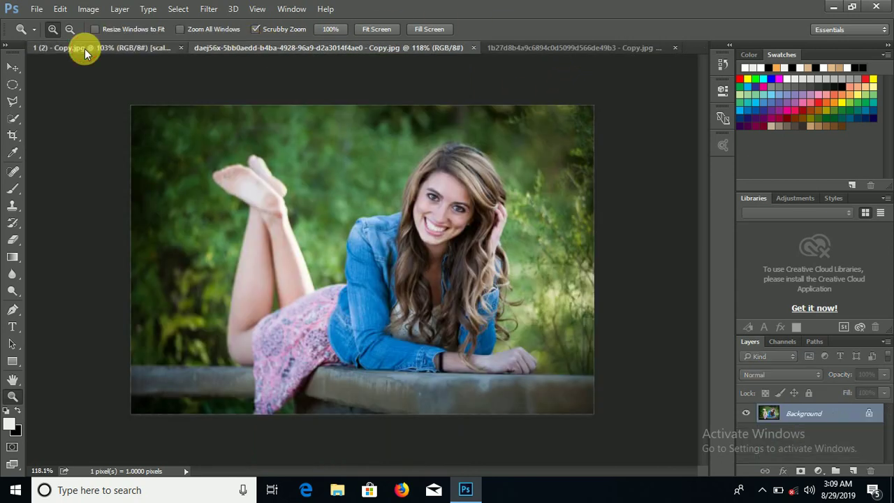
left_click(85, 48)
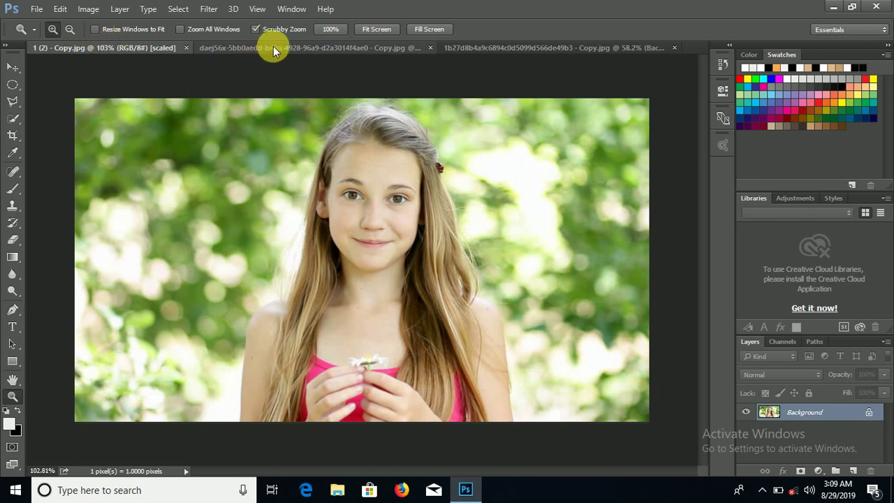
Step: Check the backgrounds of the two other portraits, and examine the man's cutout edges against his blurred background from head to shorts
left_click(314, 46)
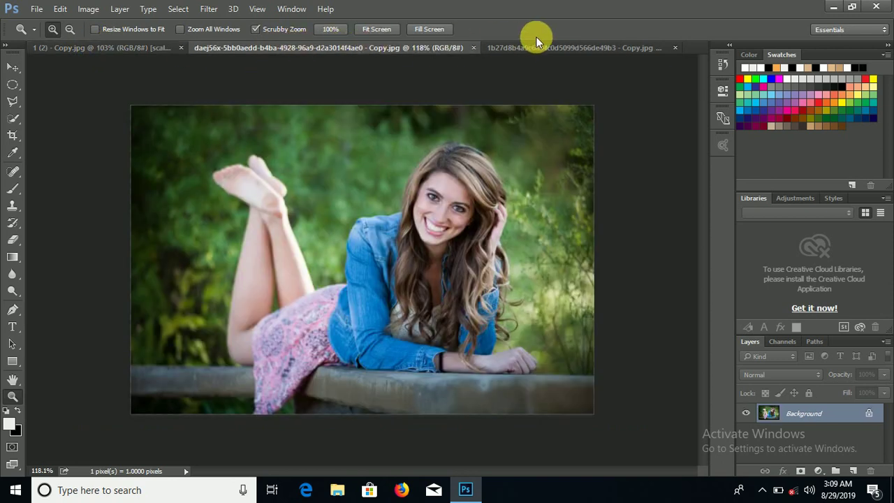
left_click(556, 46)
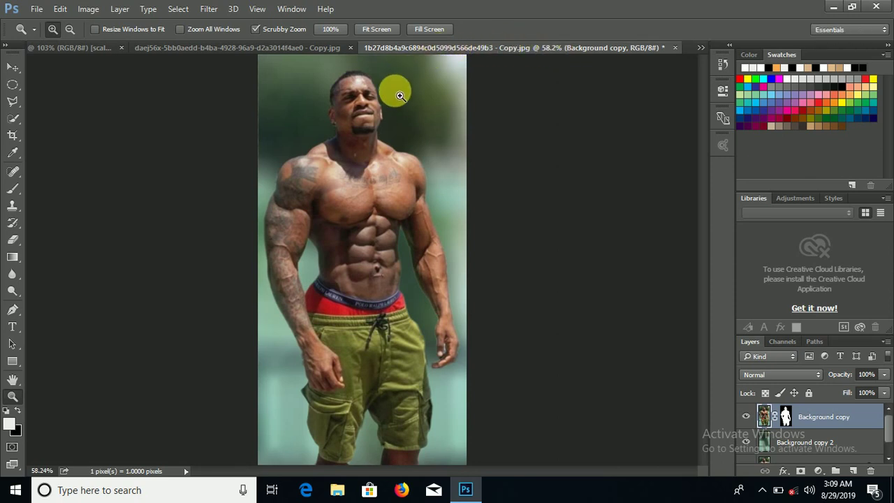
left_click_drag(407, 107, 433, 118)
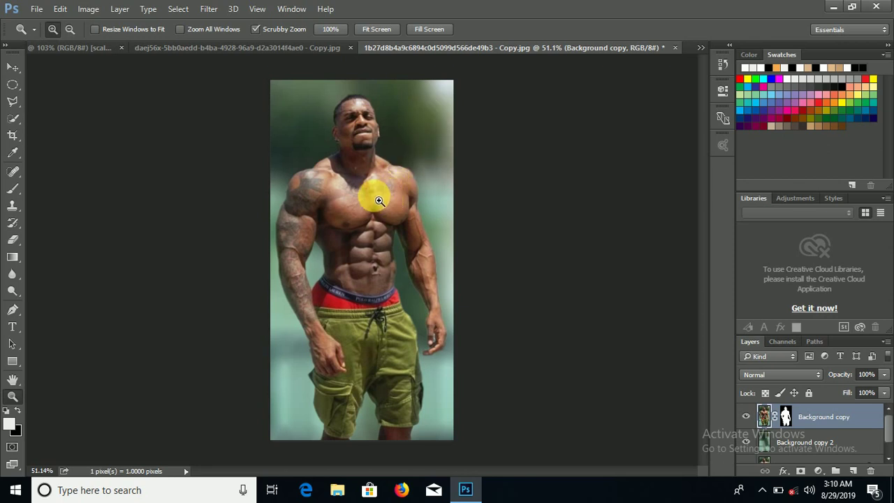
left_click_drag(391, 207, 333, 233)
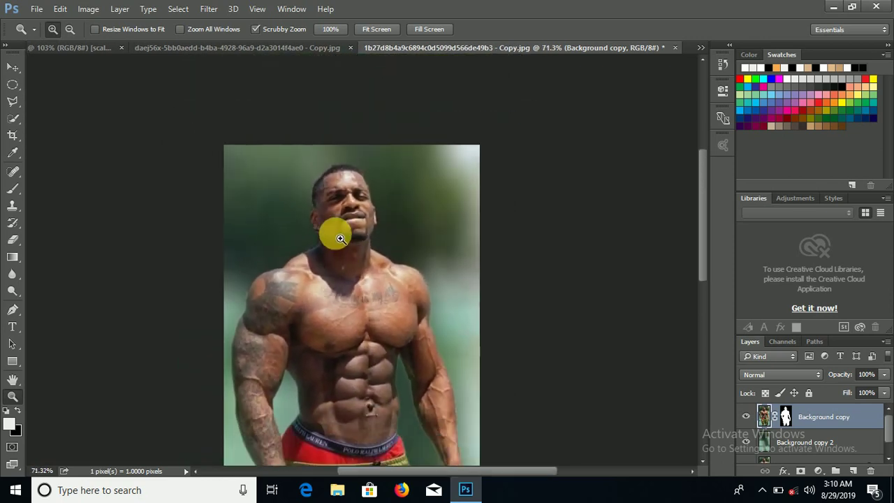
scroll(349, 265, "down", 3)
scroll(364, 294, "down", 4)
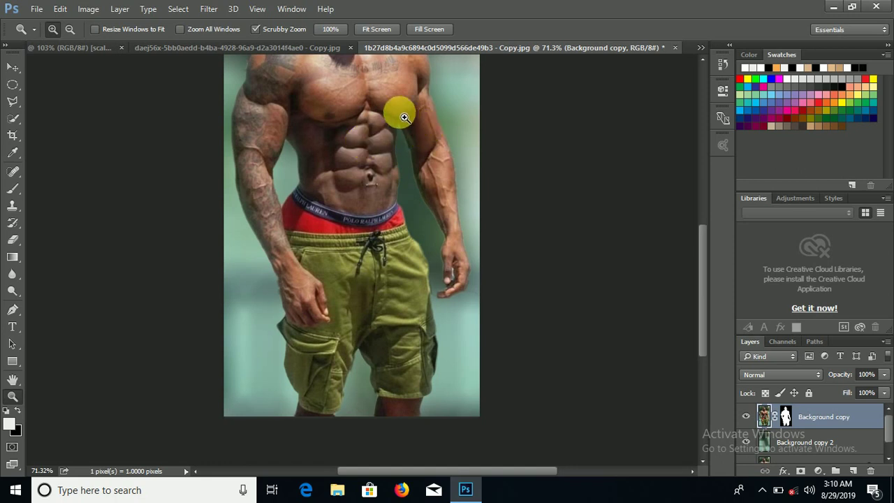
scroll(395, 122, "up", 5)
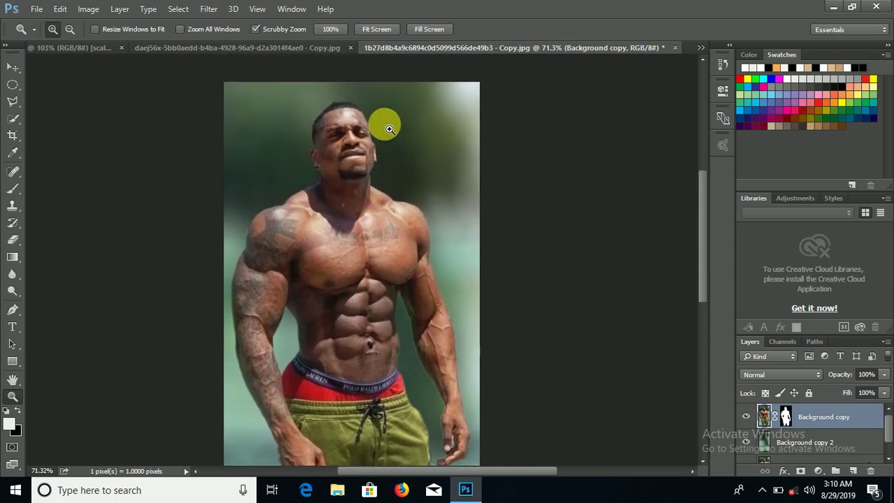
left_click_drag(335, 144, 370, 187)
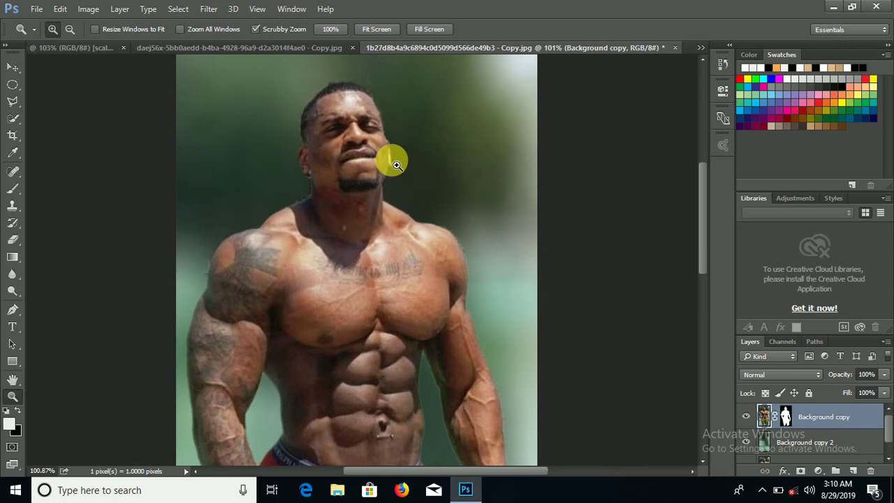
scroll(391, 159, "up", 3)
scroll(381, 209, "down", 3)
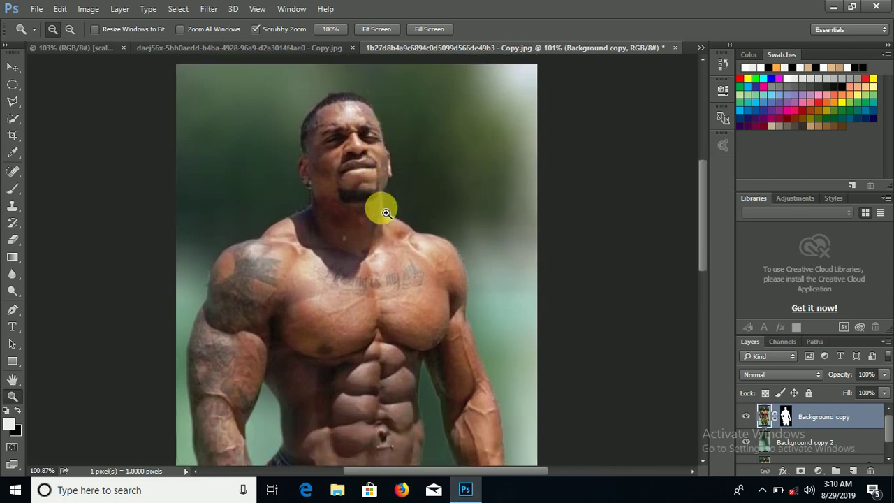
Step: Merge the masked Background copy layer down into the blurred Background copy 2 layer
left_click_drag(435, 258, 405, 195)
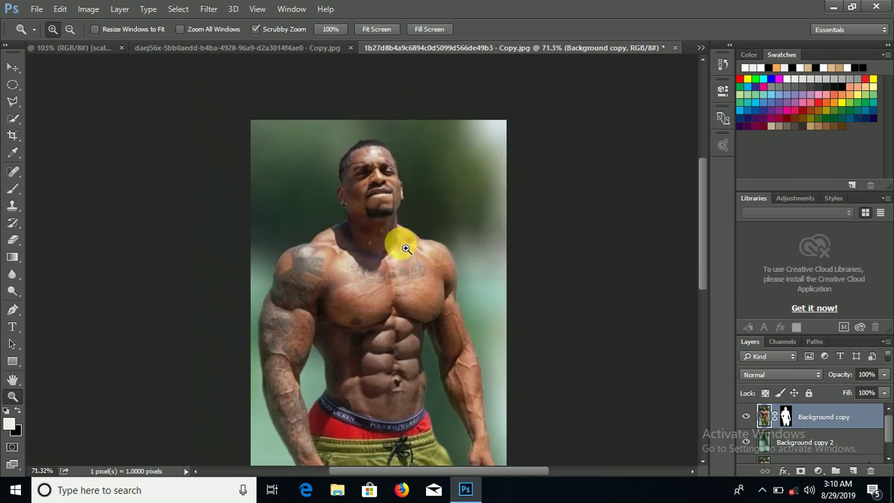
scroll(391, 189, "down", 2)
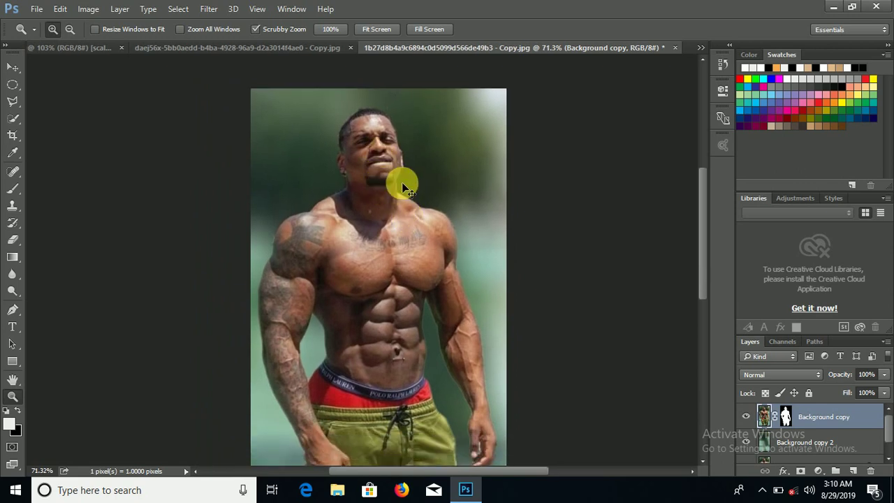
key("Delete")
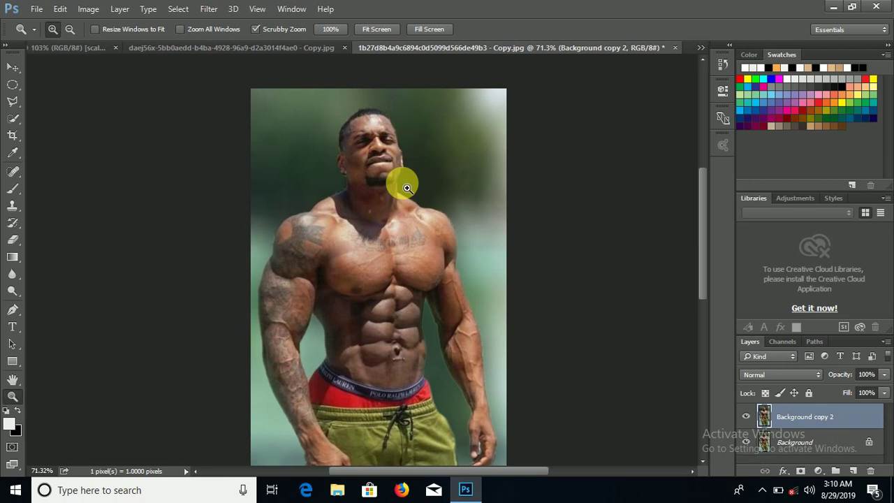